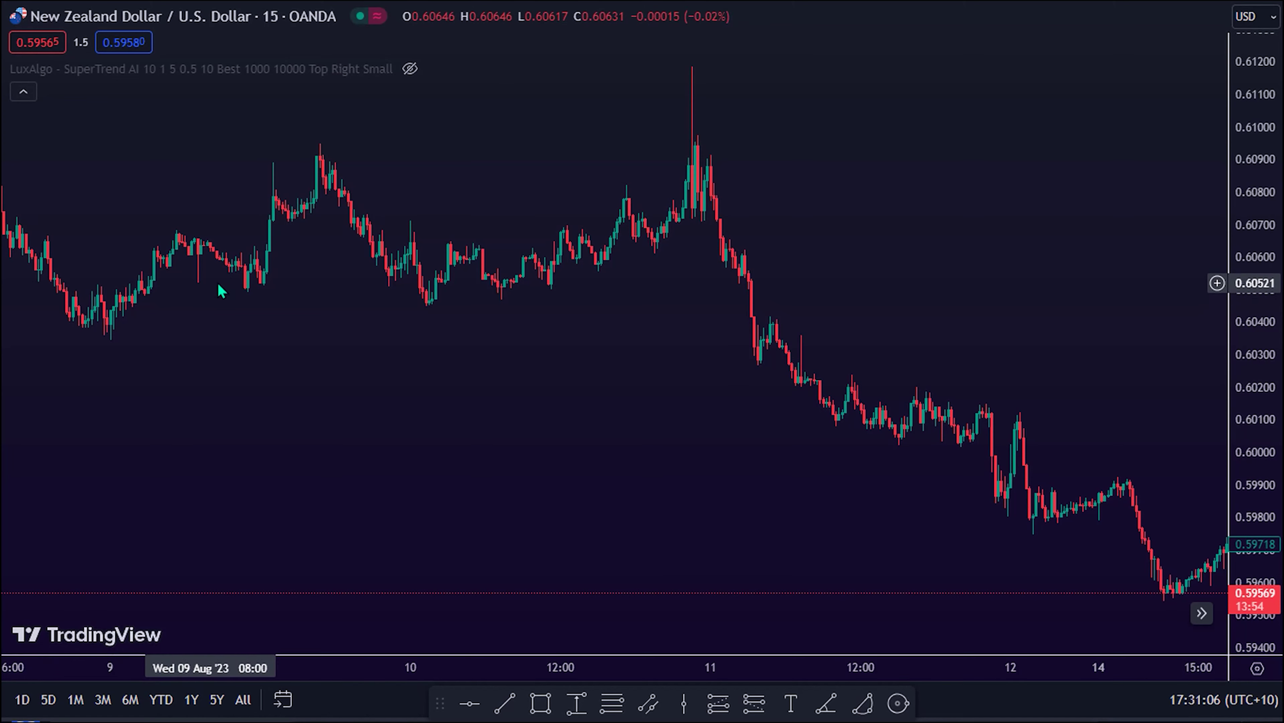
Zoom in on the 13–15 Aug candles and unhide the SuperTrend AI indicator
scroll(230, 276, "up", 4)
scroll(639, 390, "up", 5)
left_click_drag(752, 435, 341, 361)
scroll(473, 330, "up", 4)
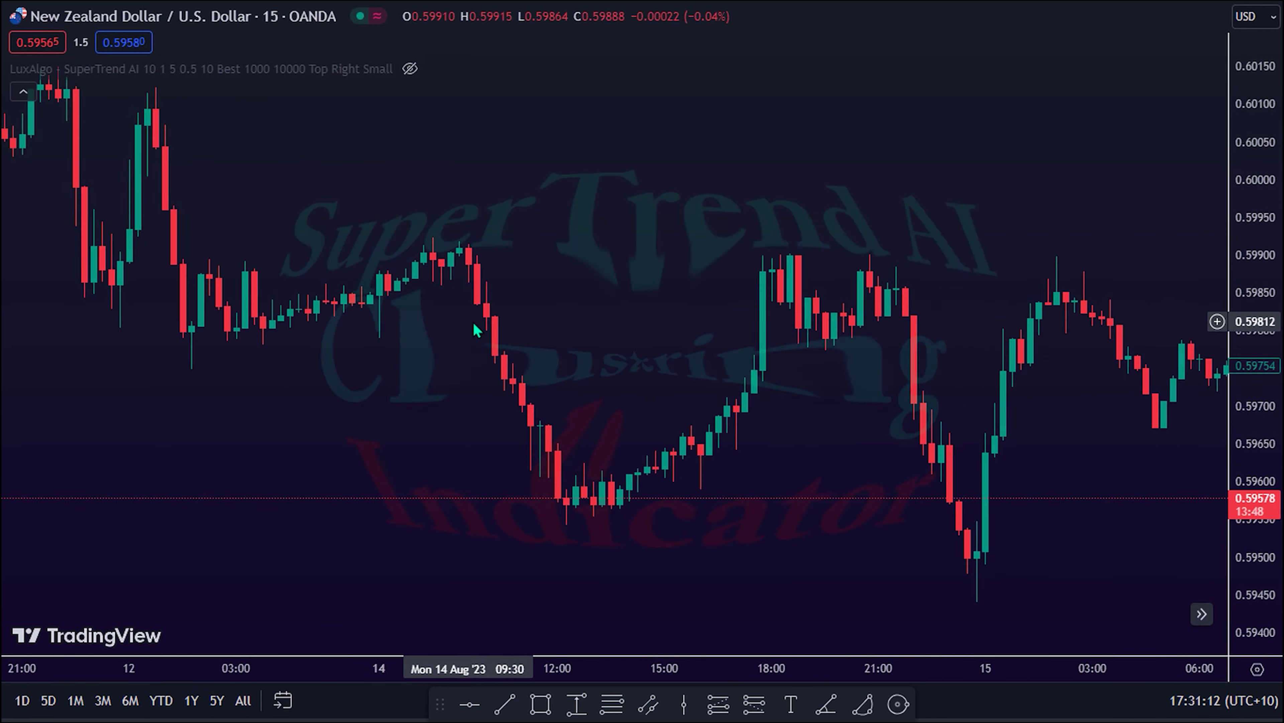
left_click(413, 72)
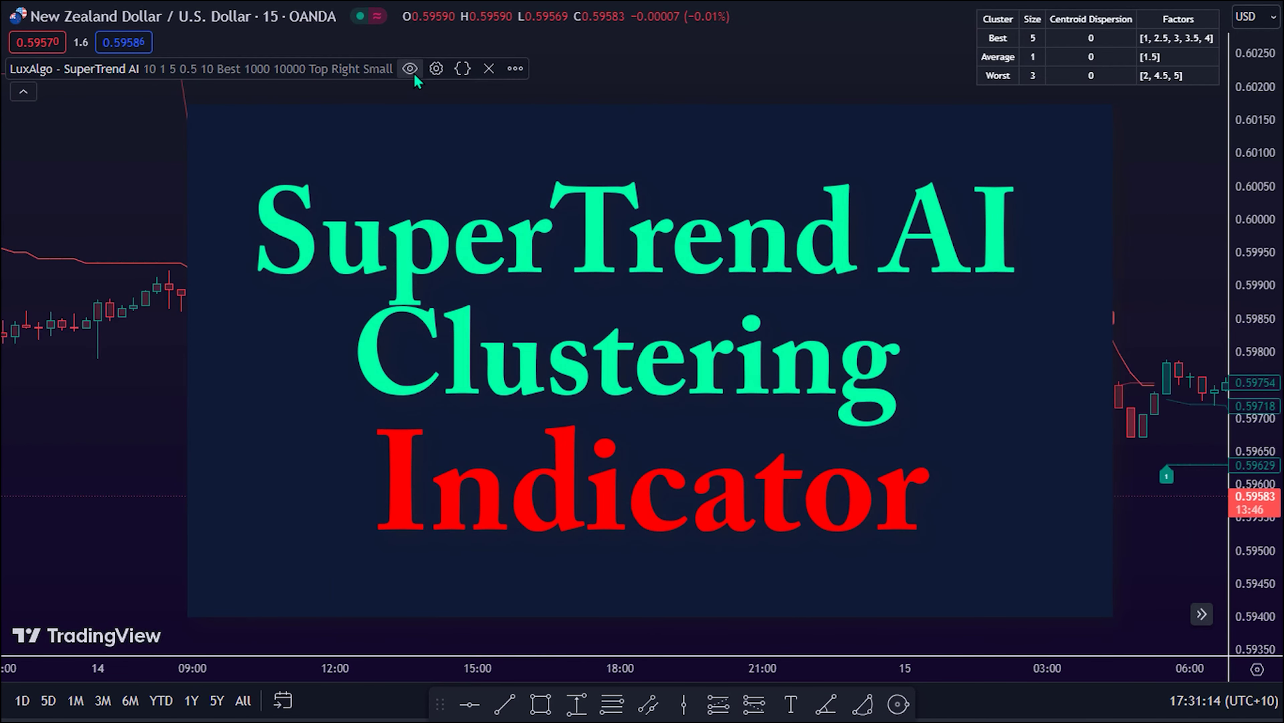
Pan the chart forward through 15 Aug to the newer 16 Aug candles
scroll(755, 375, "up", 3)
left_click_drag(754, 375, 172, 361)
left_click_drag(910, 308, 407, 316)
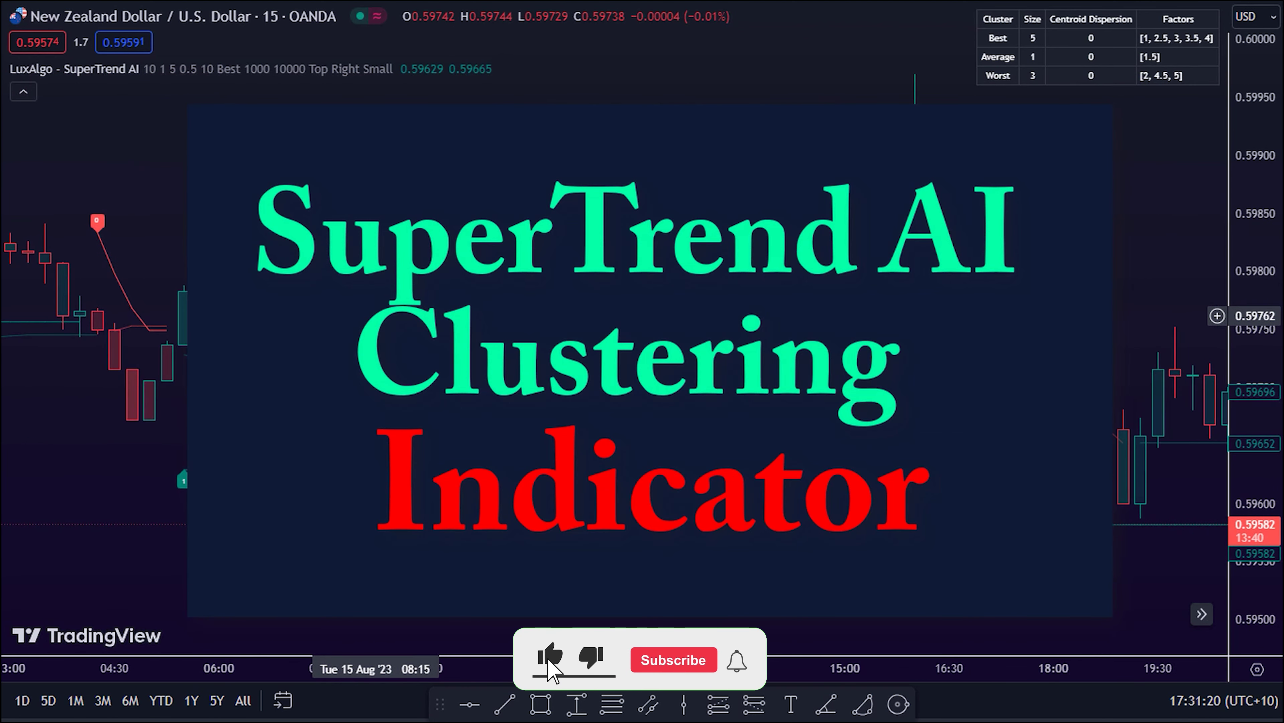
scroll(800, 327, "down", 5)
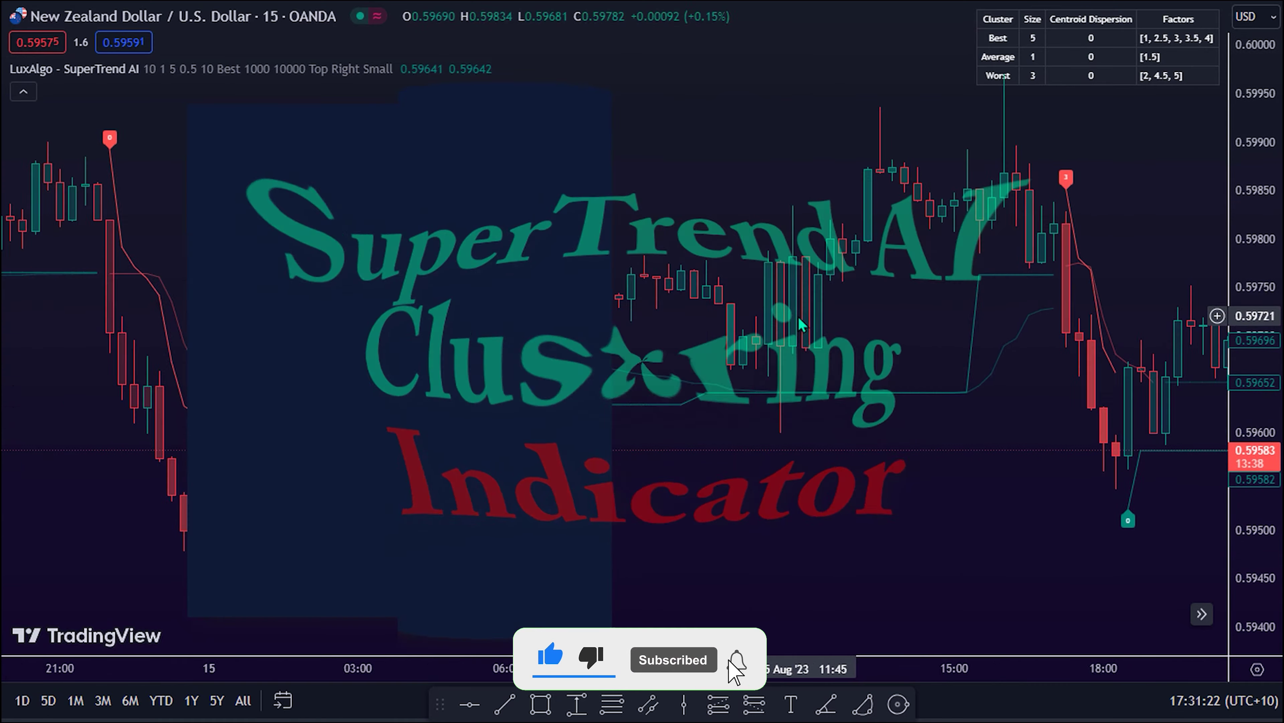
left_click_drag(800, 338, 316, 321)
left_click_drag(912, 287, 476, 299)
Zoom in and pan forward through the 16–17 Aug signals to the later 18 Aug candles
scroll(906, 402, "up", 2)
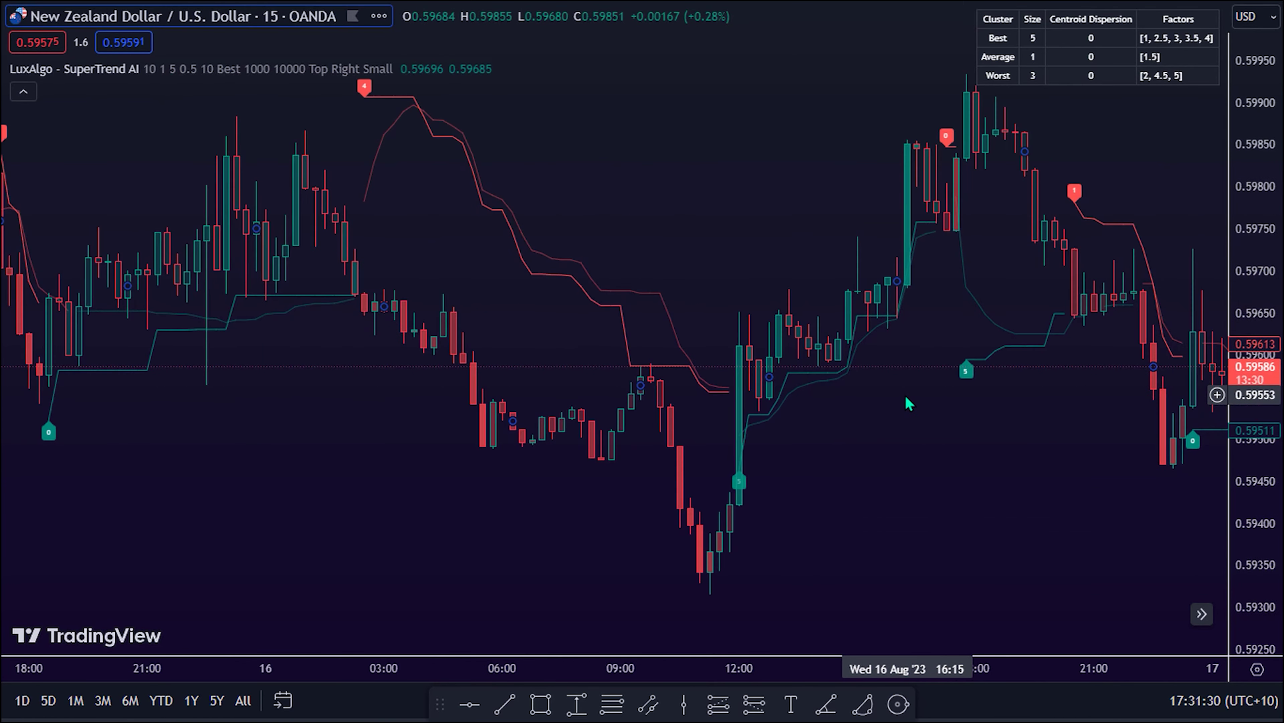
left_click_drag(906, 401, 507, 353)
left_click_drag(978, 435, 611, 382)
scroll(885, 424, "up", 1)
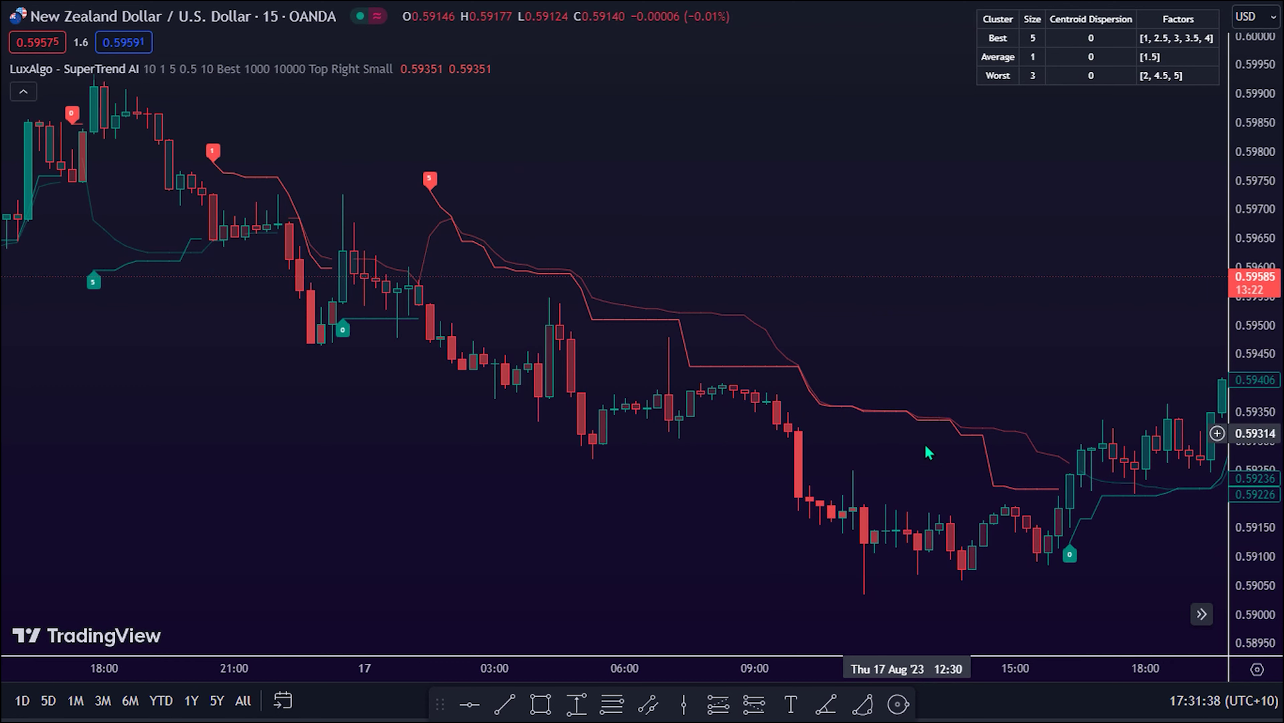
left_click_drag(1017, 483, 708, 438)
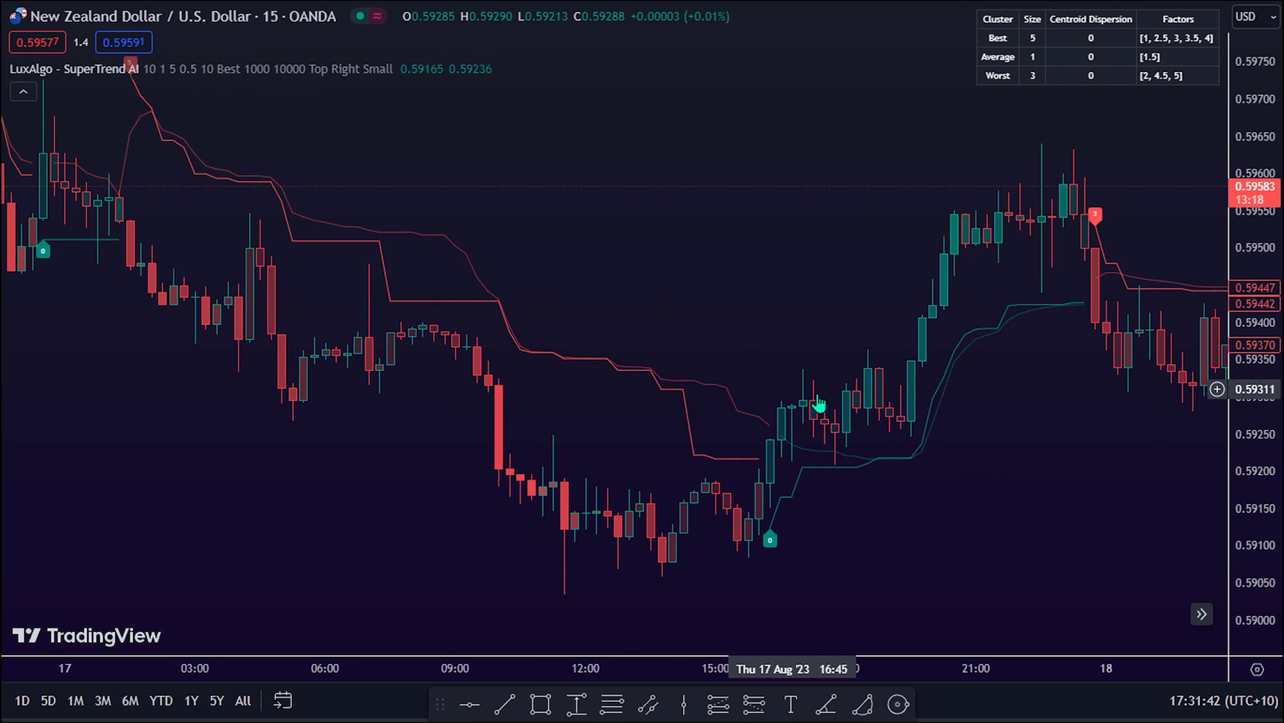
left_click_drag(989, 384, 663, 385)
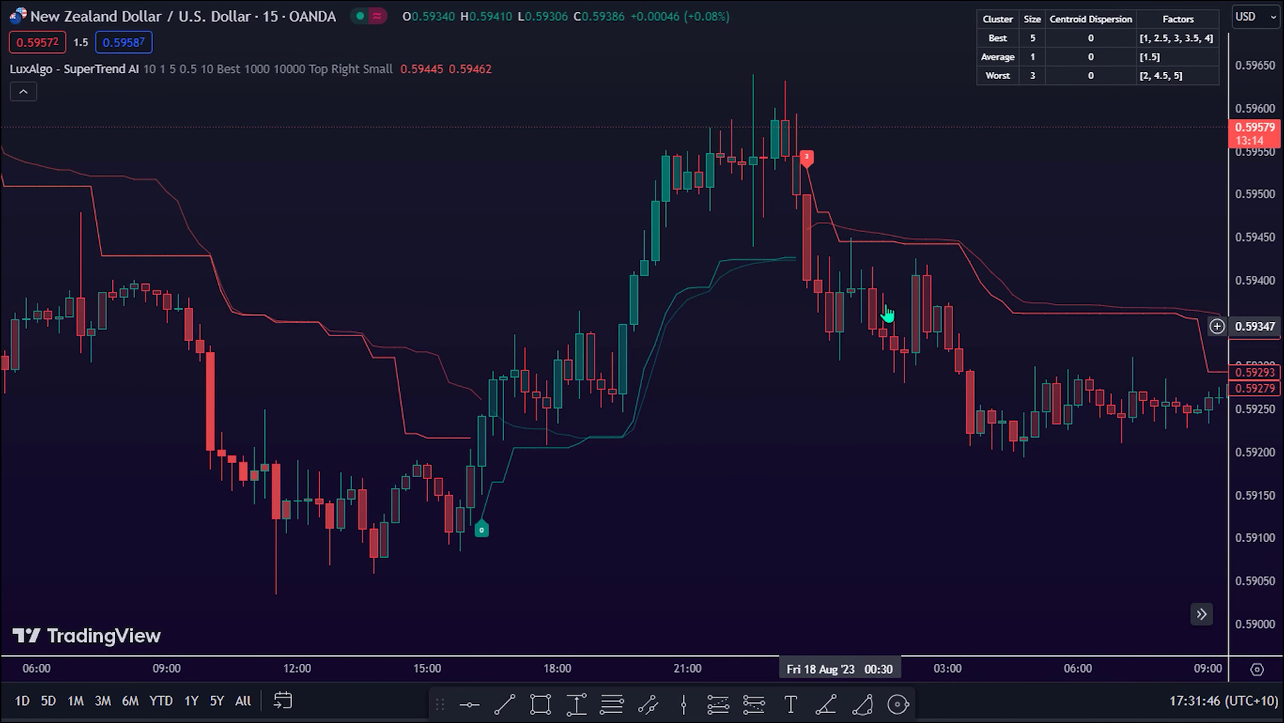
left_click_drag(1057, 332, 721, 325)
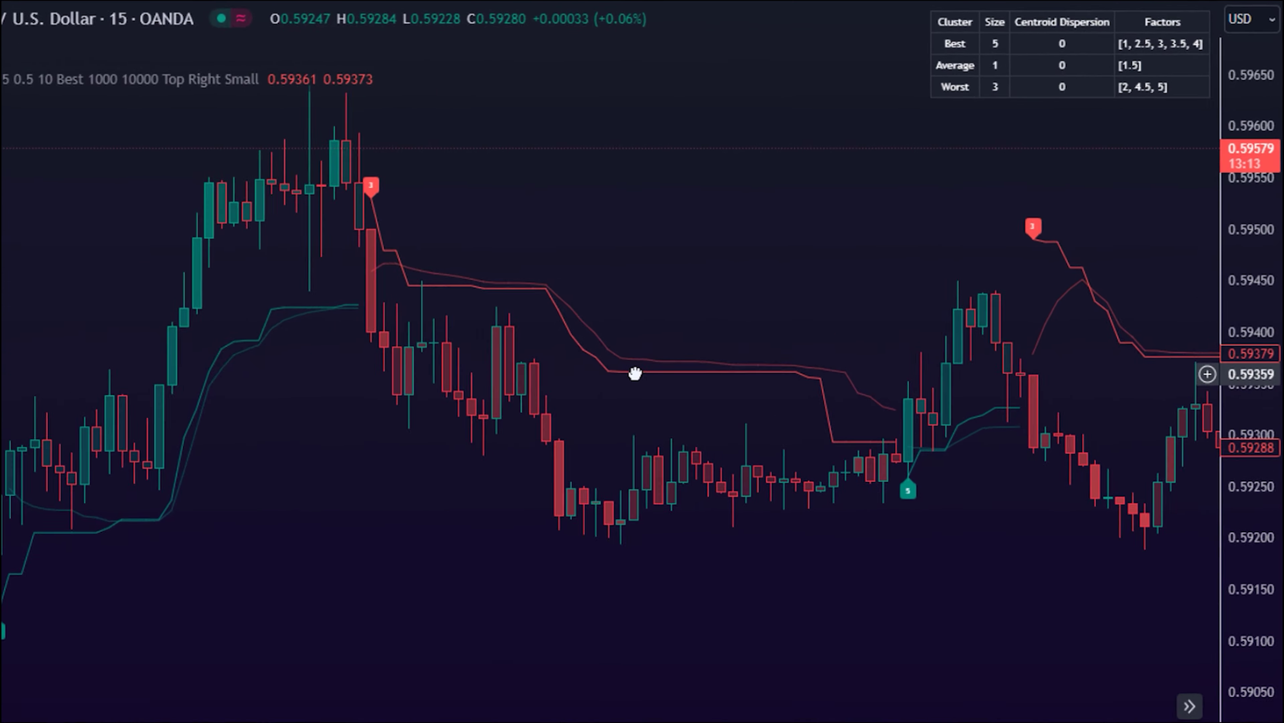
left_click_drag(636, 373, 620, 373)
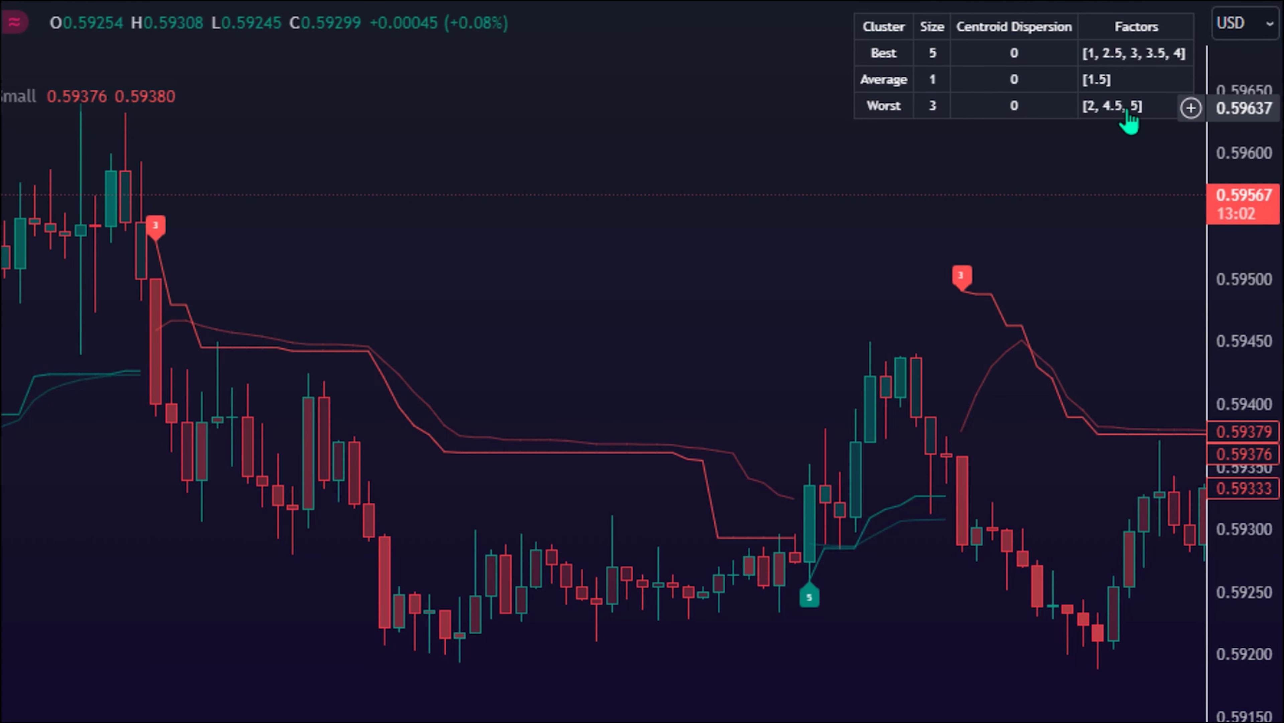
left_click_drag(832, 445, 224, 473)
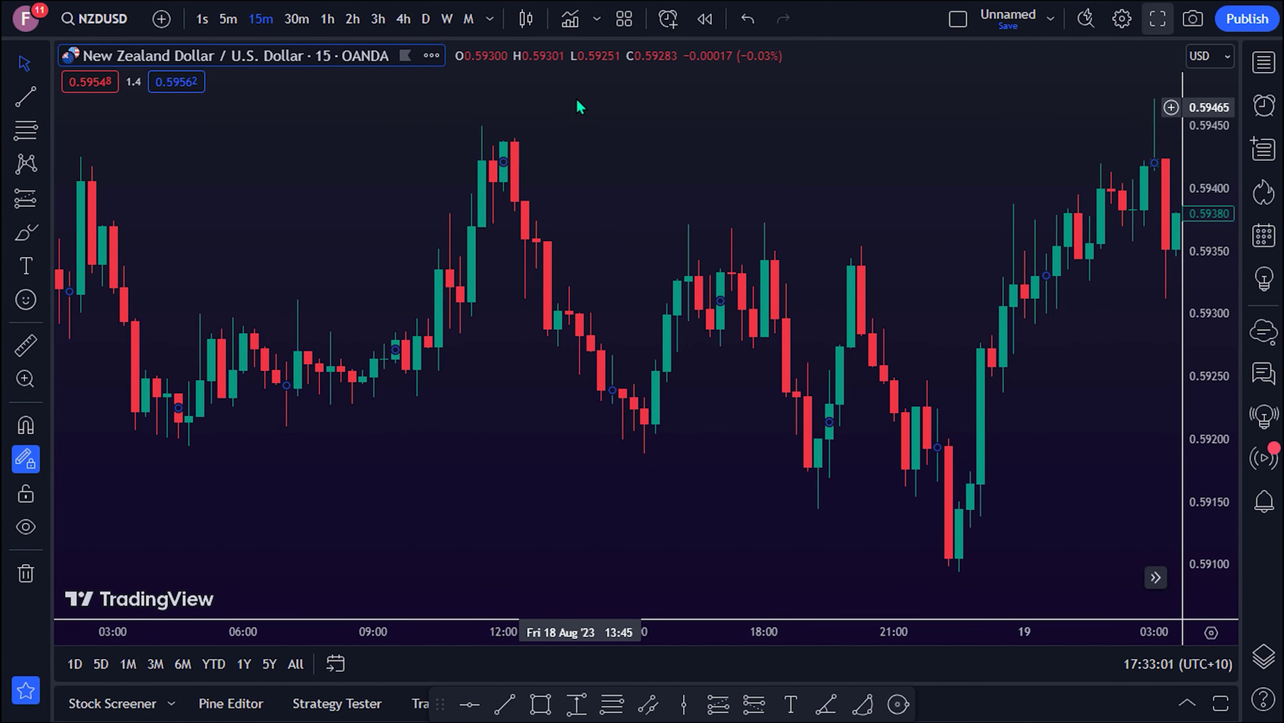
Add SuperTrend AI (Clustering) [LuxAlgo] from the indicator search, then view its signals full screen
left_click(571, 21)
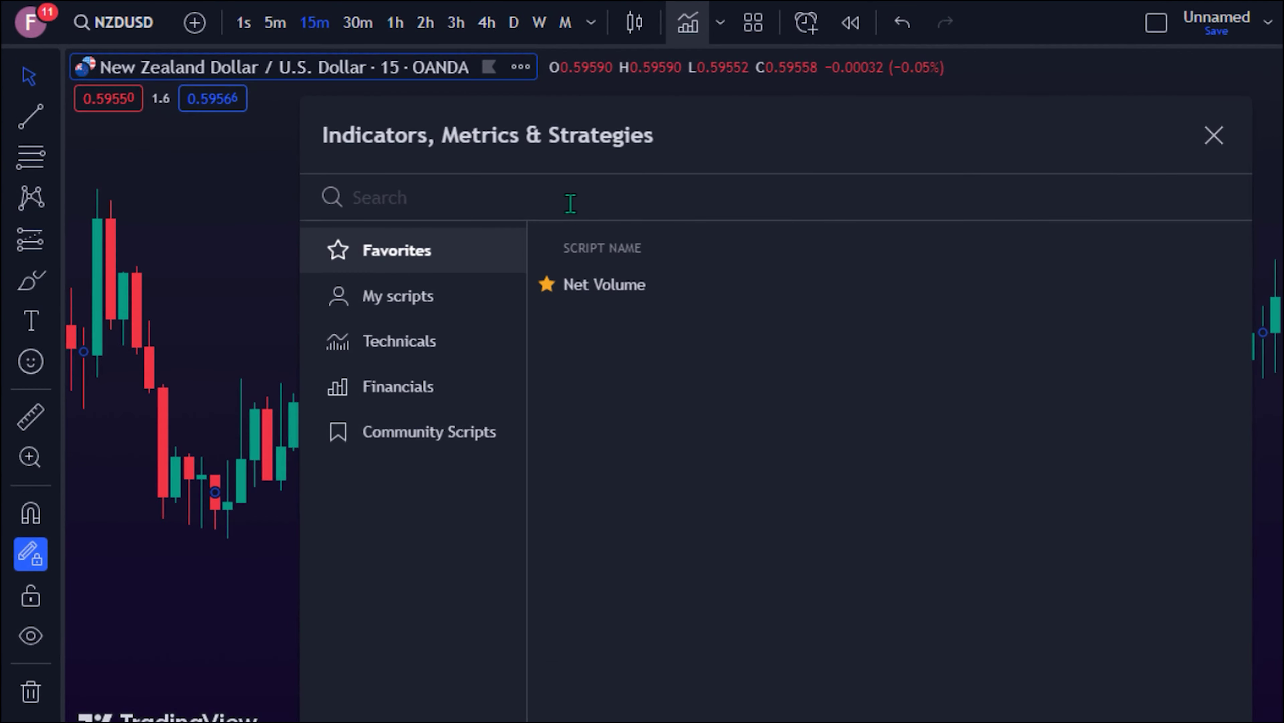
type("SuperTrend AI Clustering")
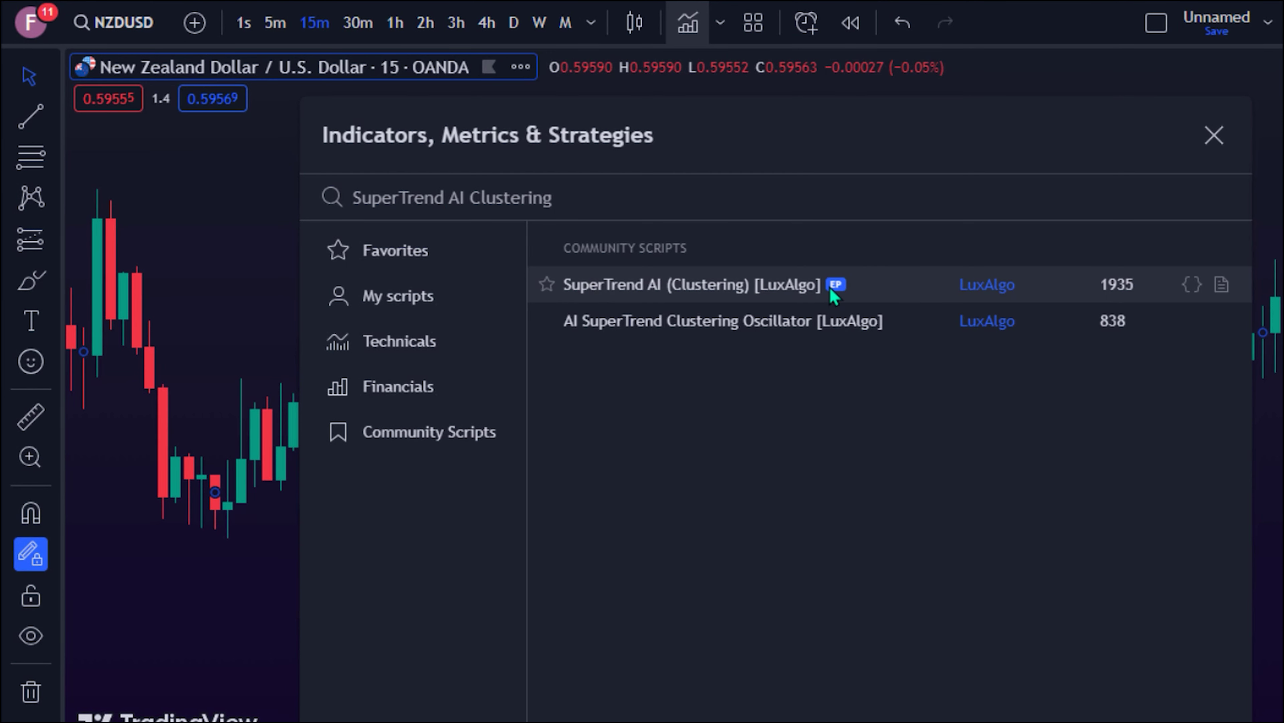
left_click(994, 298)
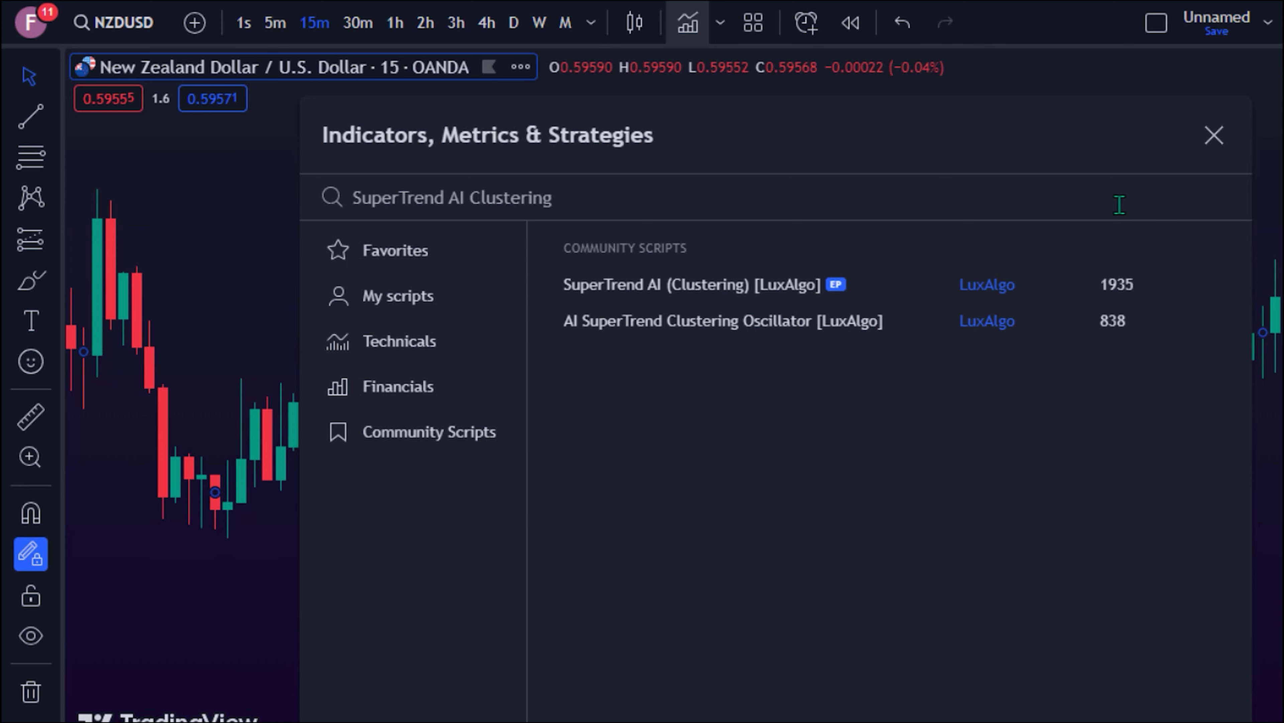
left_click(1214, 135)
left_click_drag(1037, 354, 150, 409)
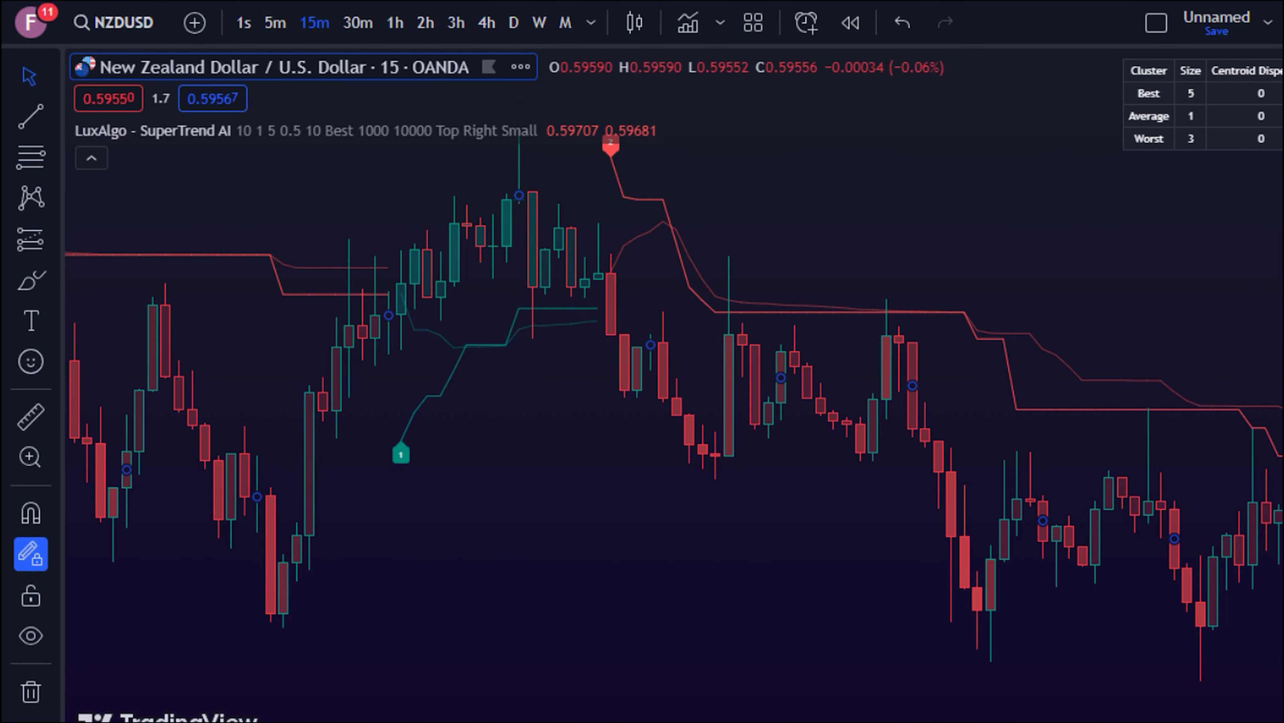
key("shift+f")
Zoom out and pan to later bars showing buy signals 0 and 1 and sell signal 4
scroll(398, 436, "down", 2)
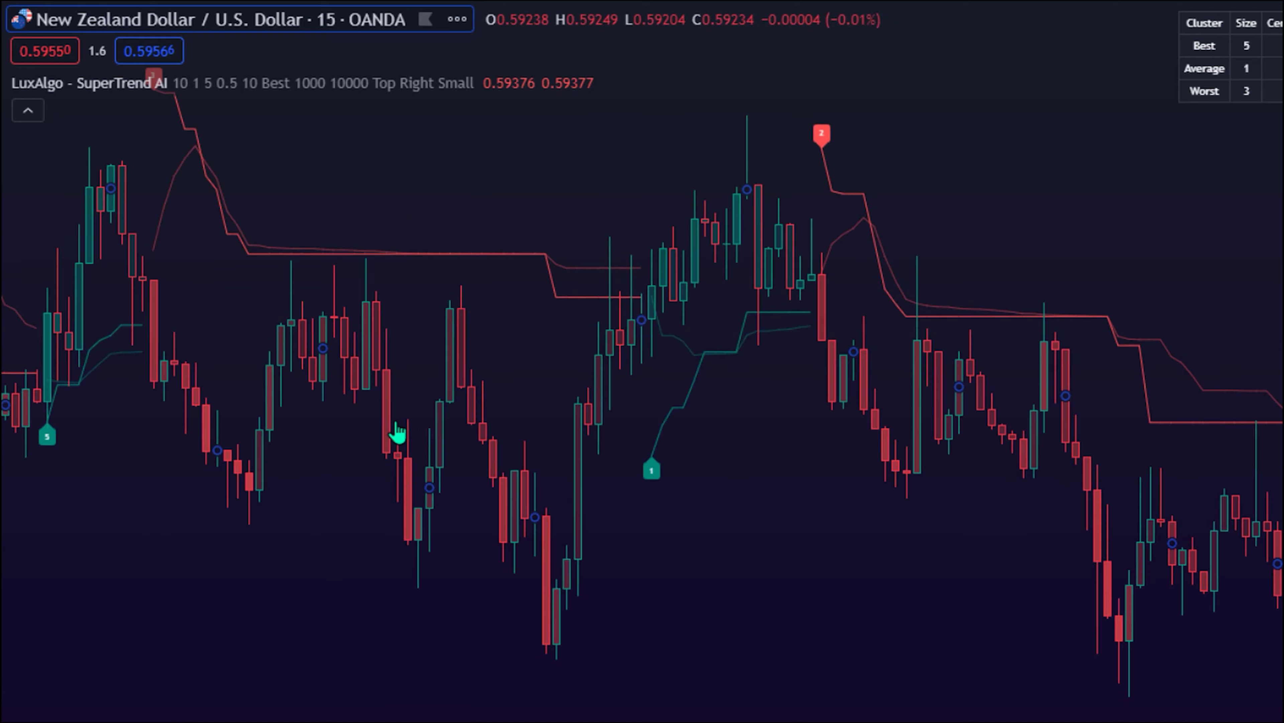
left_click_drag(651, 476, 398, 454)
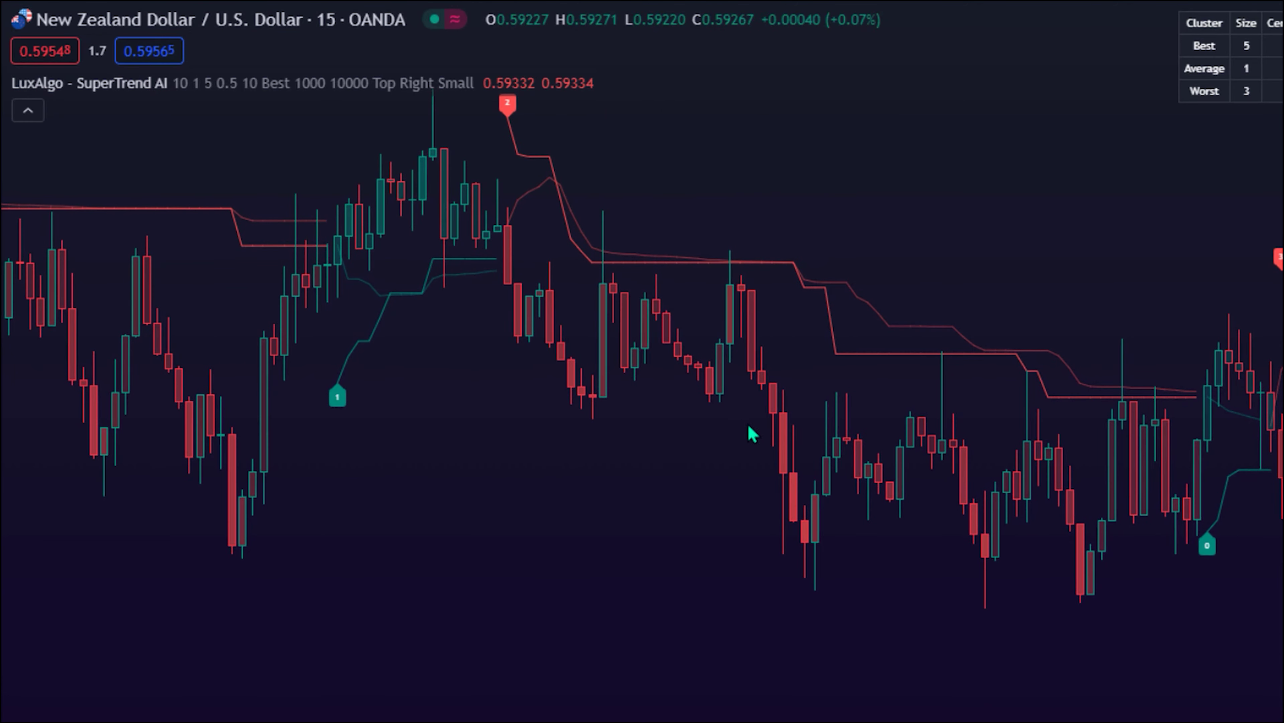
left_click_drag(834, 450, 310, 402)
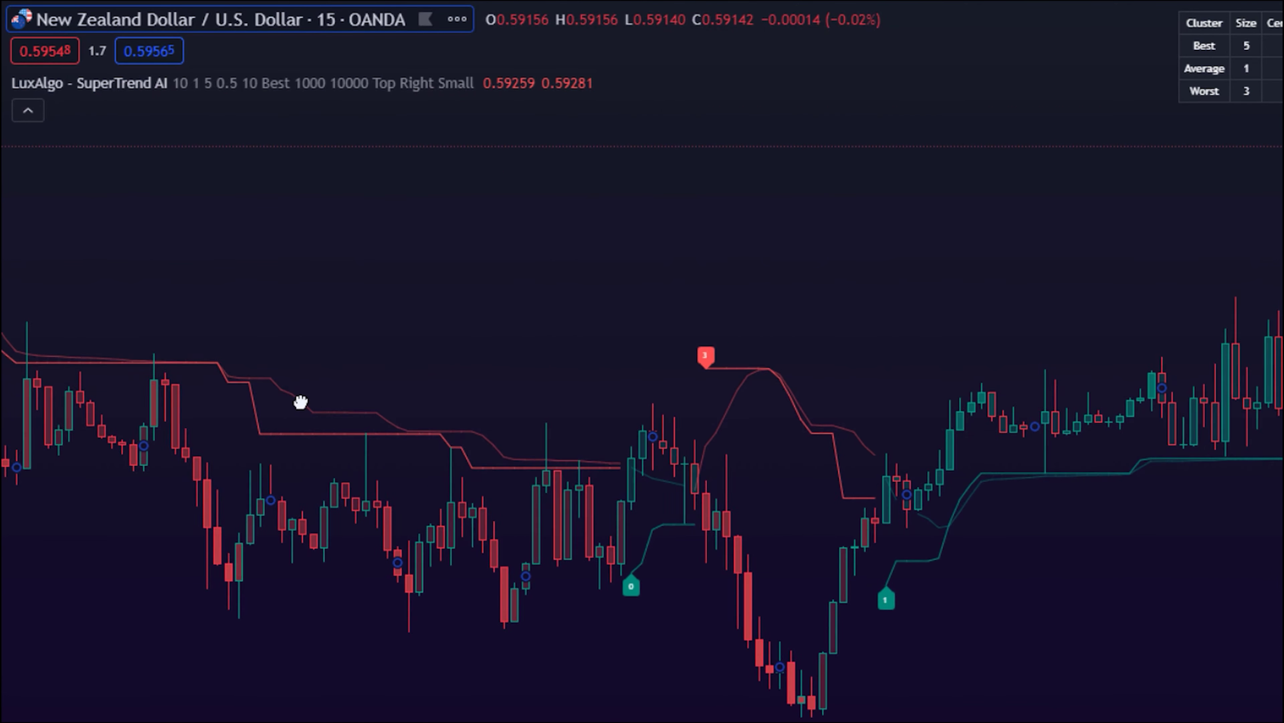
left_click_drag(963, 501, 497, 488)
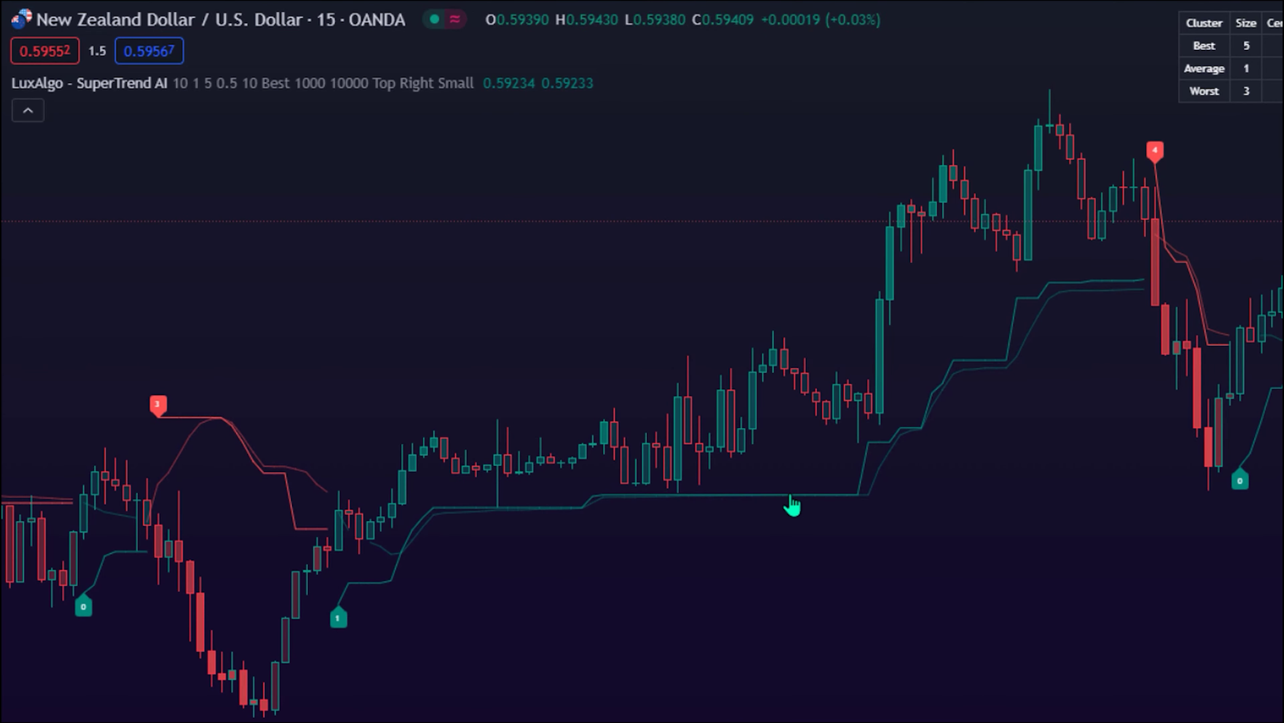
right_click(814, 496)
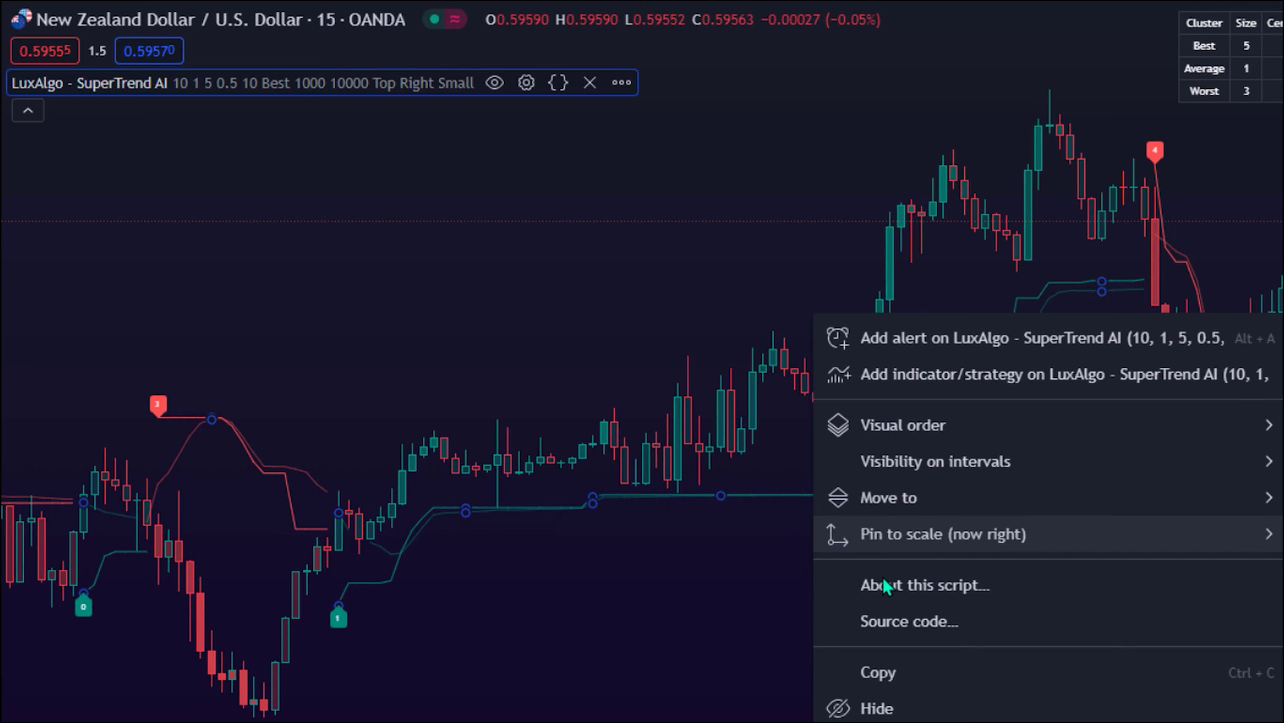
Show the SuperTrend AI Inputs: ATR Length 10, Factor Range 1–5, Step 0.5, From Cluster Best
left_click(885, 719)
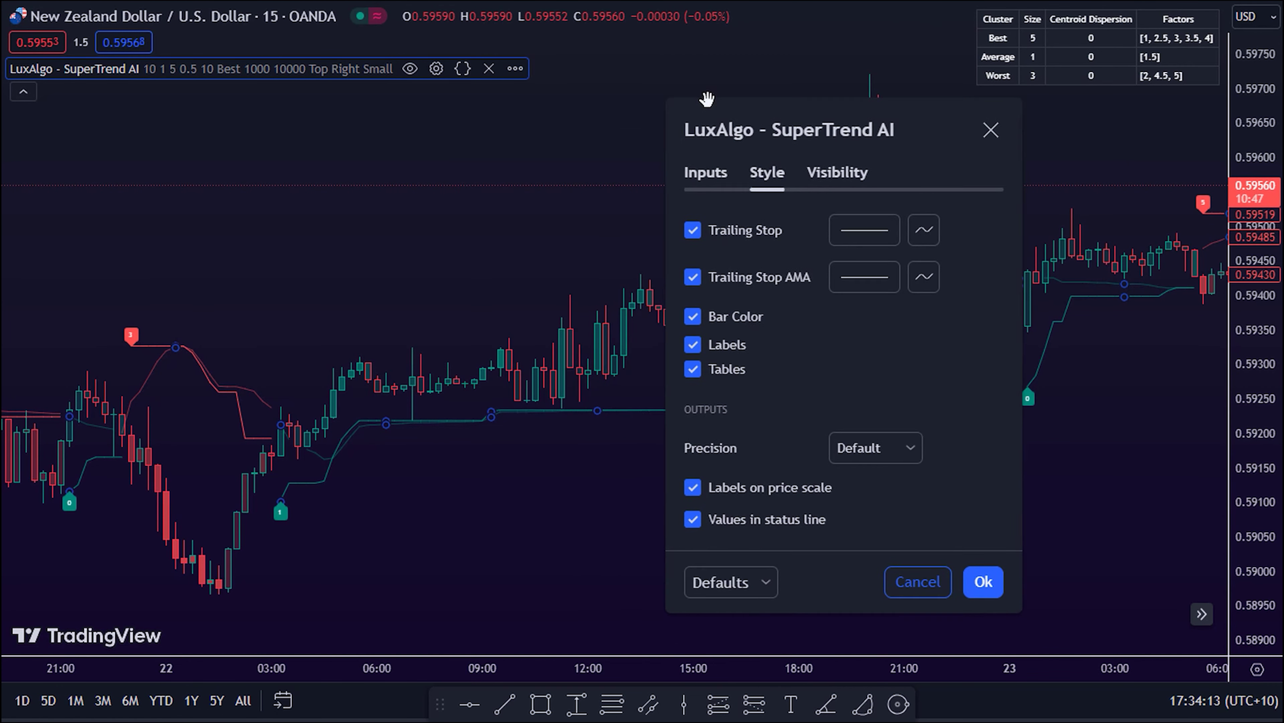
mouse_move(707, 99)
left_mouse_down()
mouse_move(675, 99)
mouse_move(728, 99)
left_mouse_up()
left_click(722, 177)
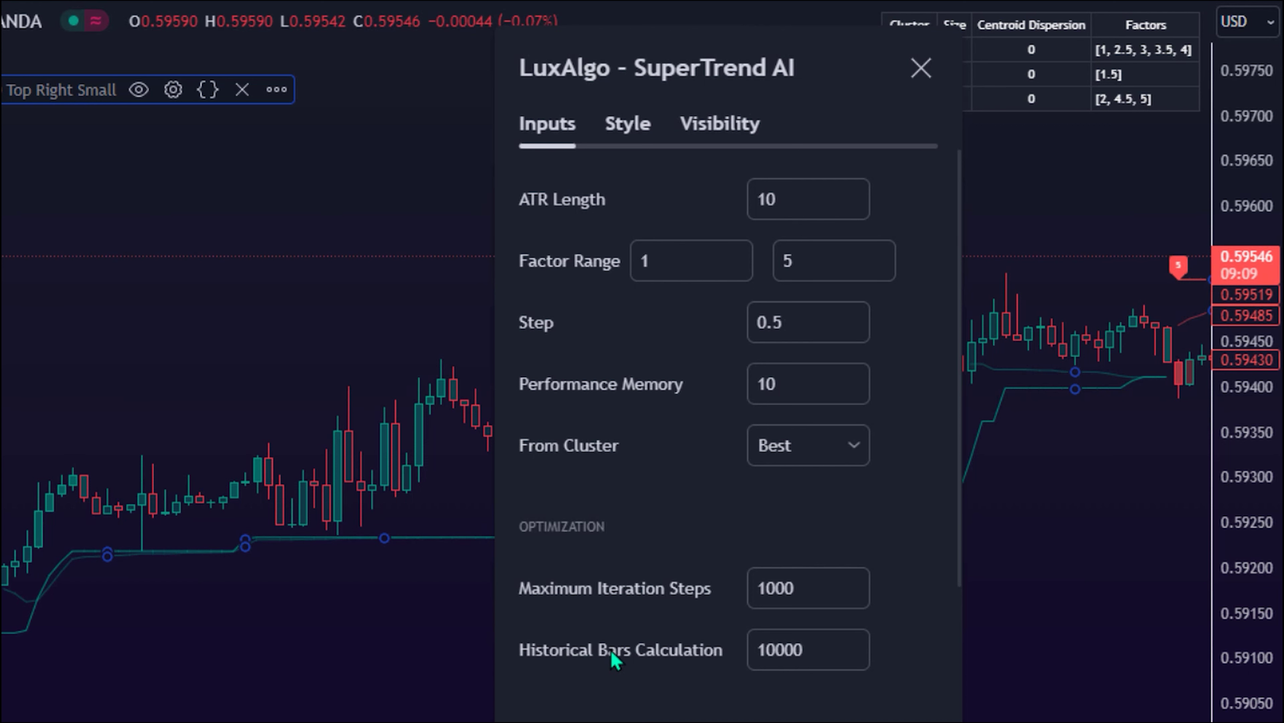
Turn off Show Dashboard, review the Style settings, and confirm the SuperTrend AI settings with Ok
scroll(625, 660, "down", 5)
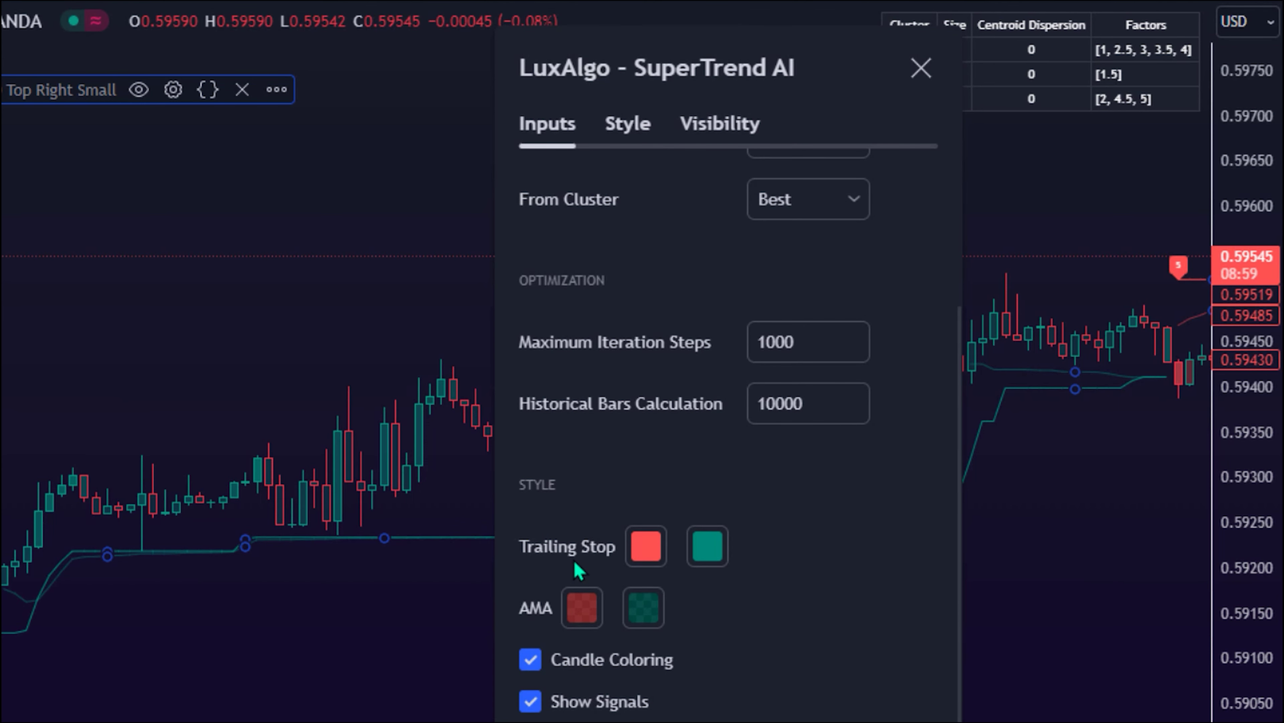
scroll(561, 589, "down", 3)
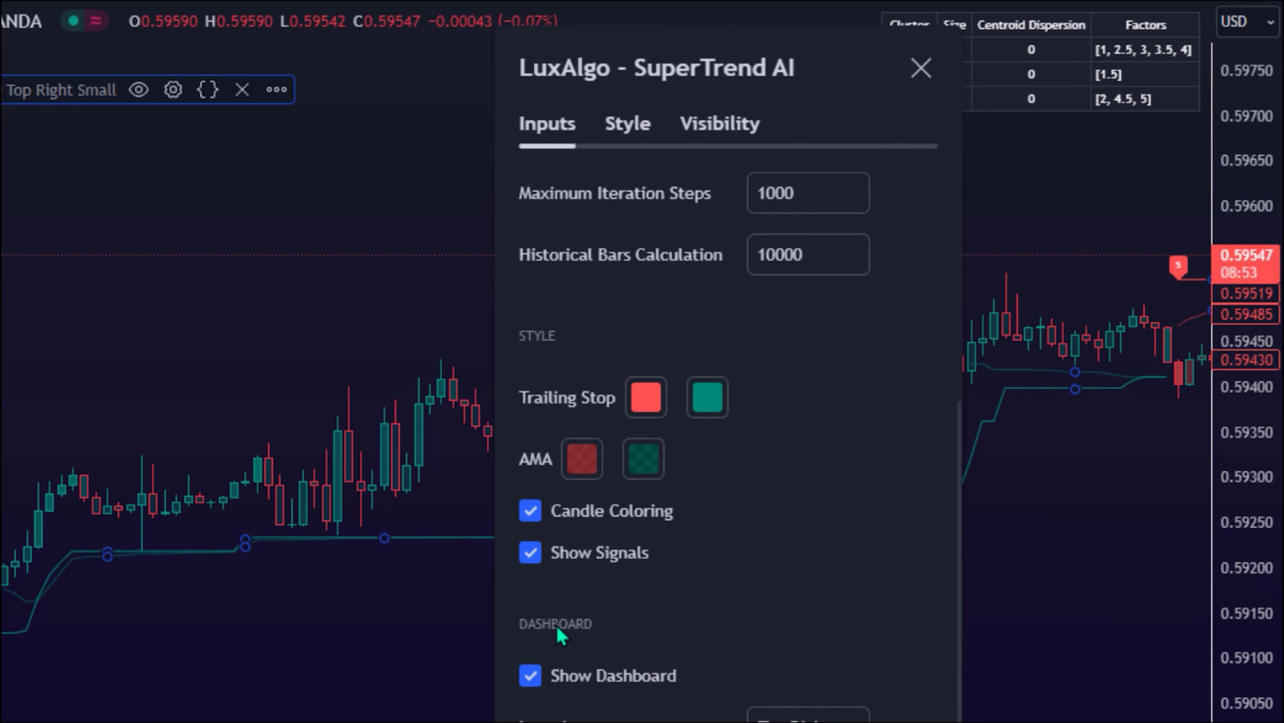
left_click(528, 678)
scroll(557, 693, "up", 10)
left_click(628, 124)
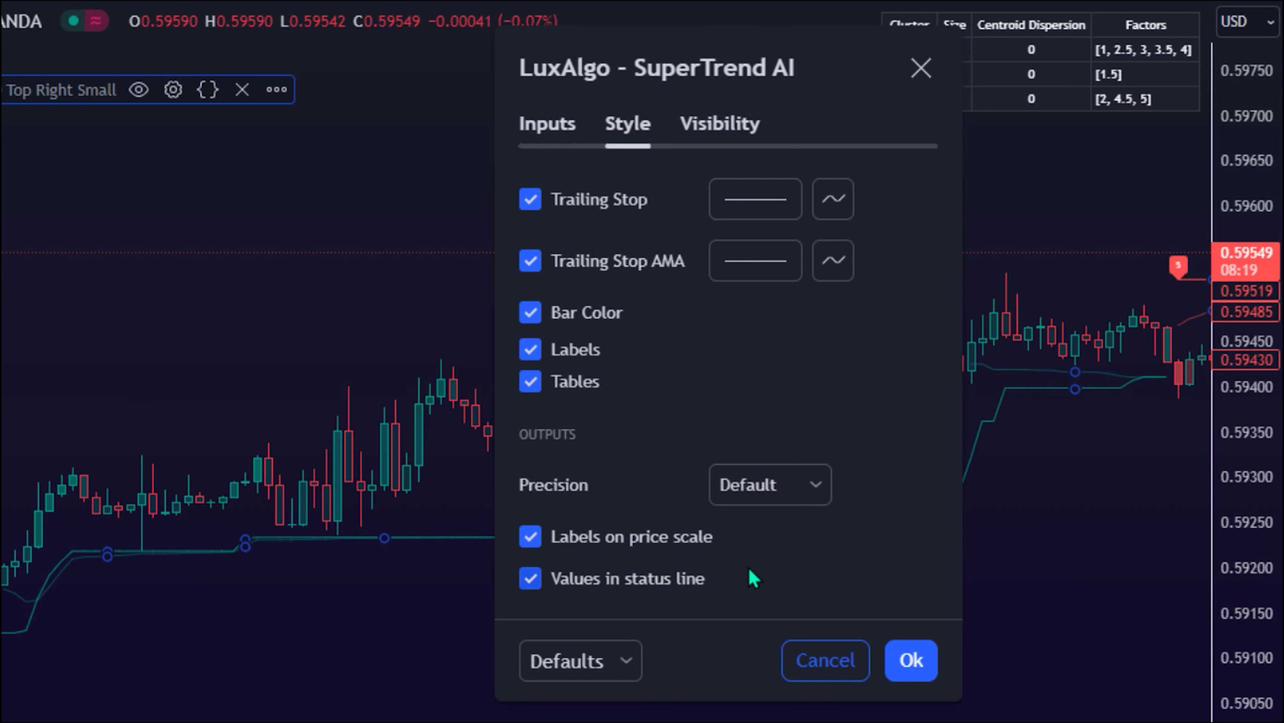
left_click(910, 660)
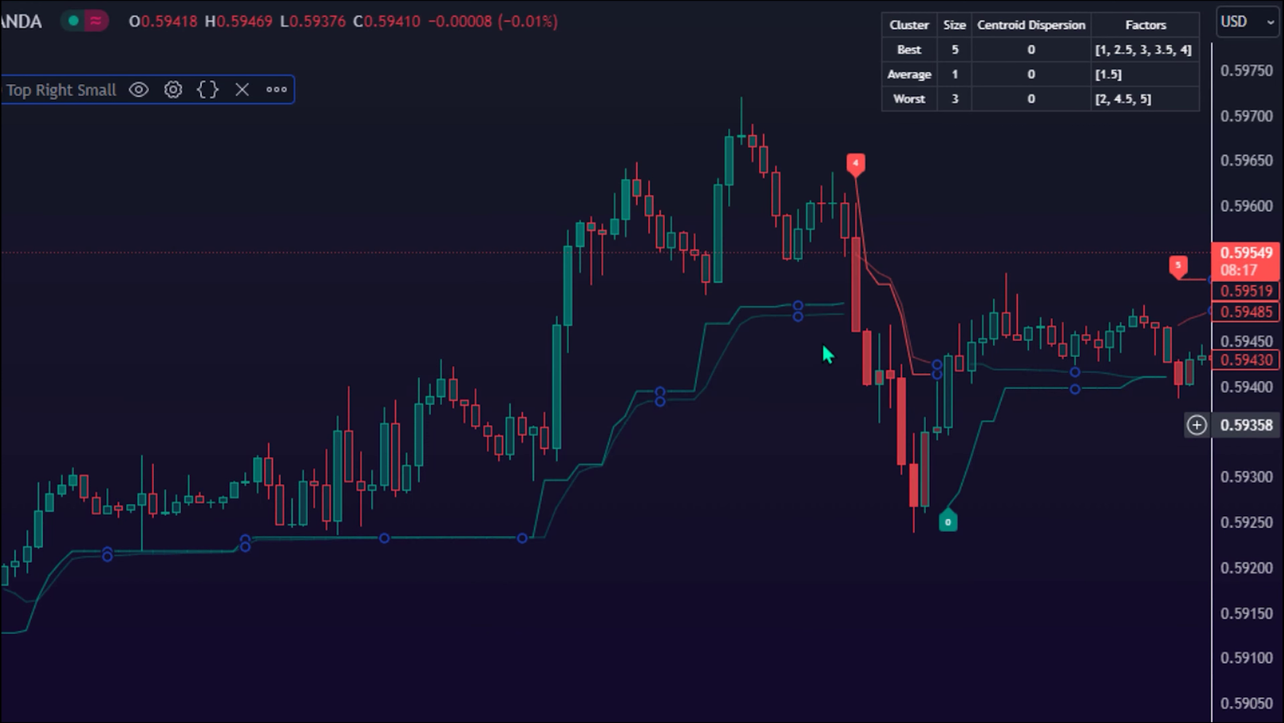
Zoom out and pan back through 17–23 Aug to the 14–16 Aug bars
scroll(737, 458, "down", 5)
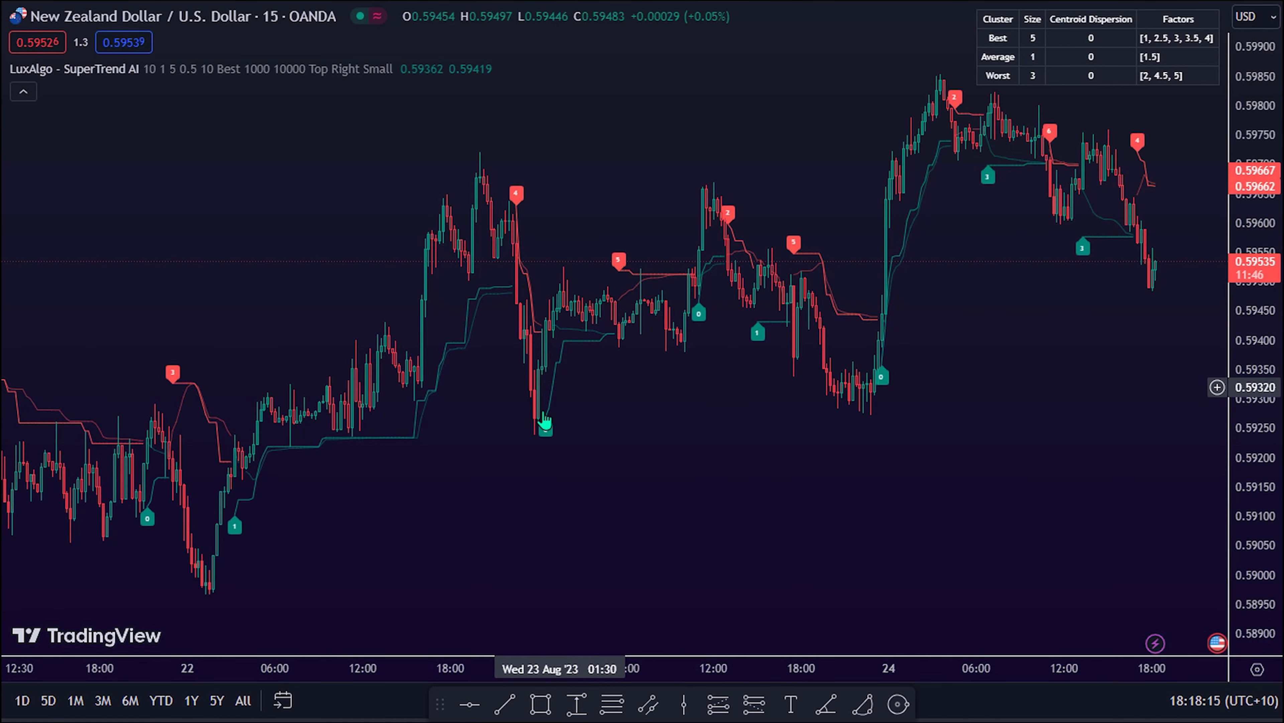
left_click_drag(502, 404, 1176, 411)
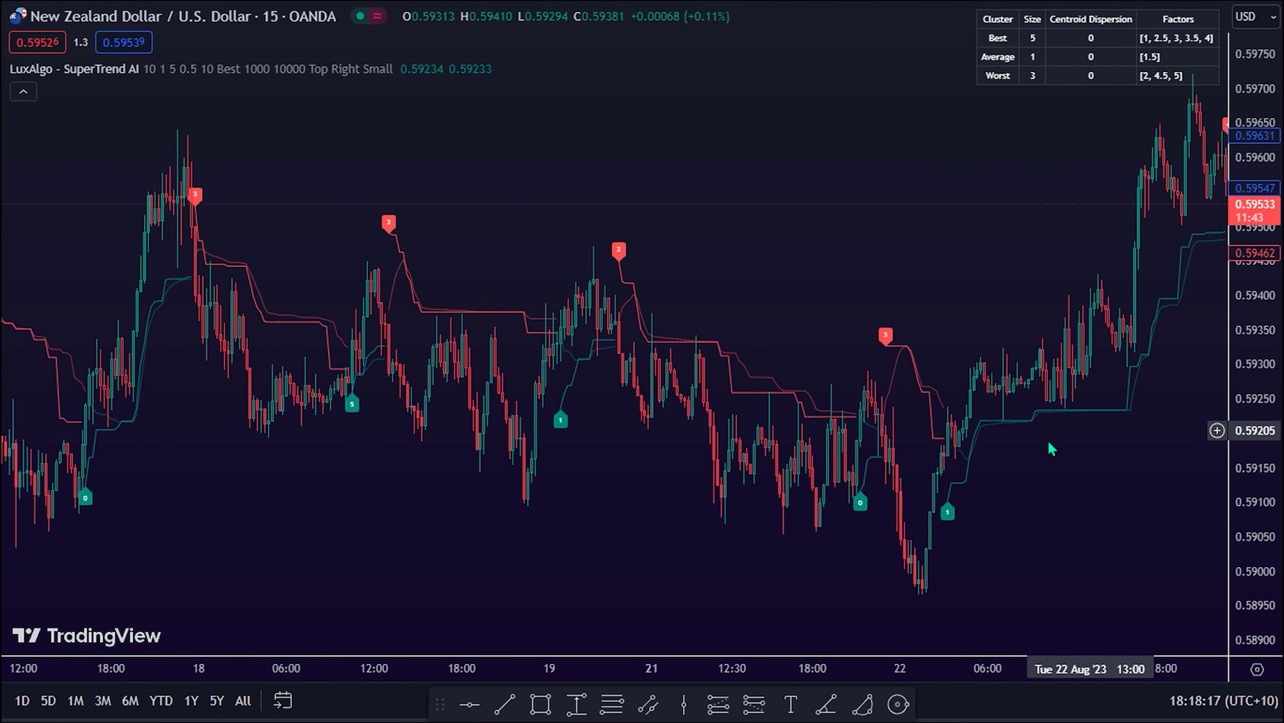
scroll(703, 420, "up", 3)
left_click_drag(392, 387, 936, 382)
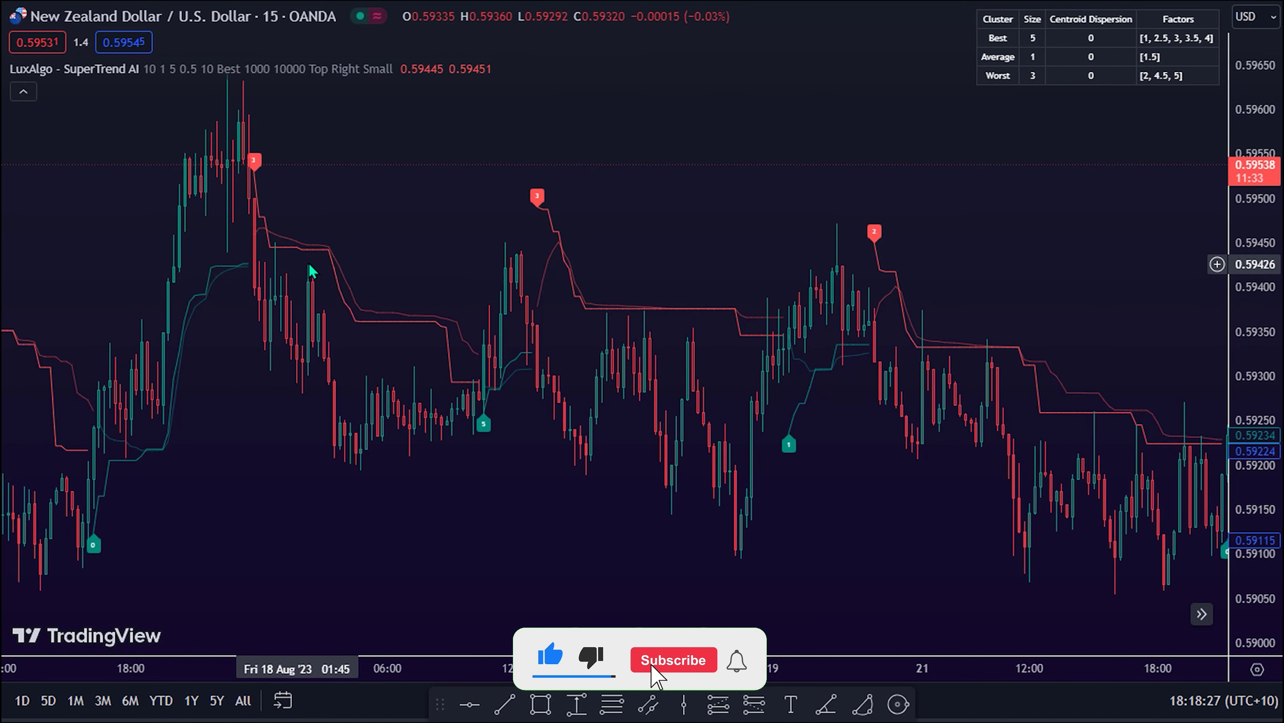
left_click_drag(236, 304, 766, 343)
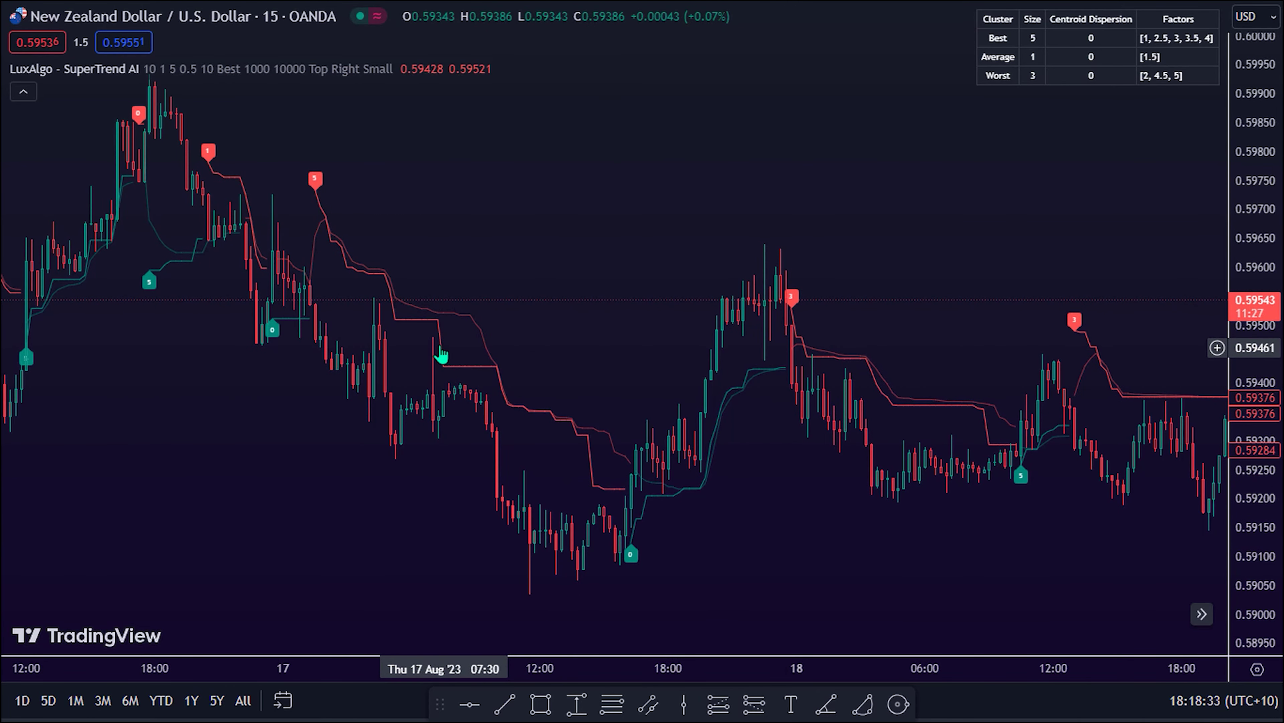
left_click_drag(302, 277, 830, 297)
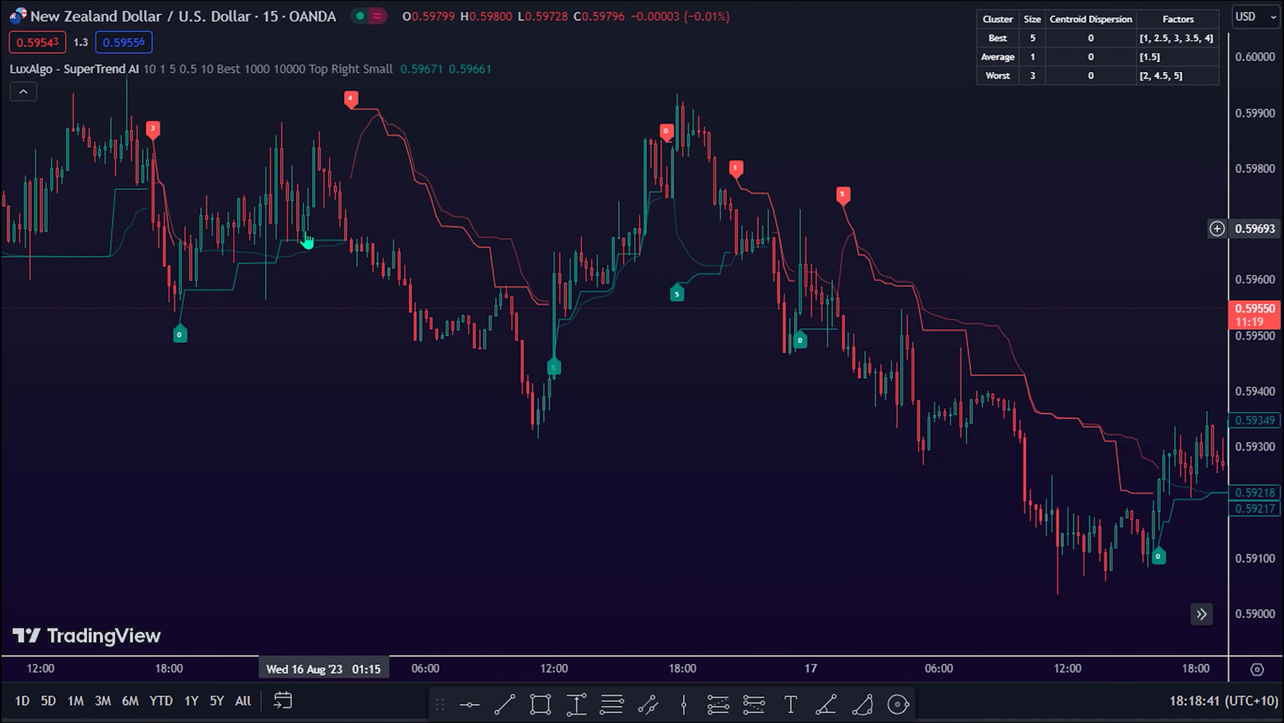
left_click_drag(266, 241, 809, 309)
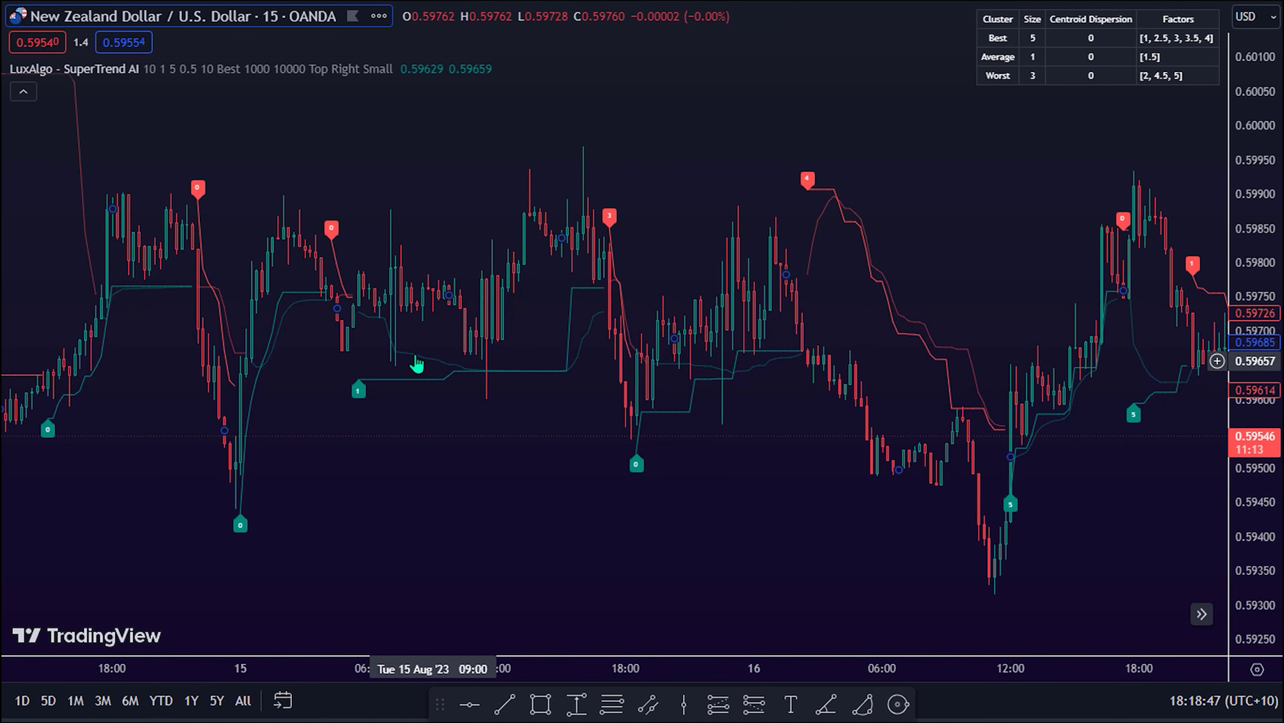
left_click_drag(352, 318, 783, 334)
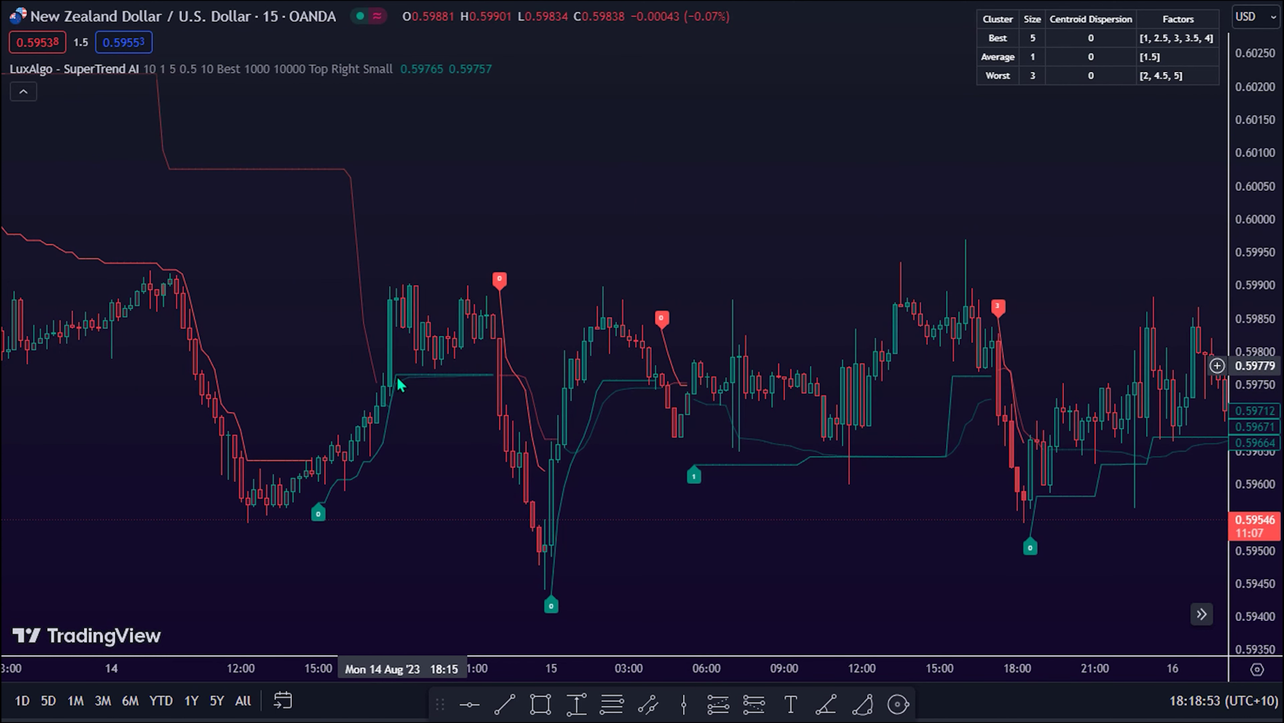
Keep panning back through 11–14 and 9–10 Aug to the 7–8 Aug candles
left_click_drag(339, 468, 1027, 468)
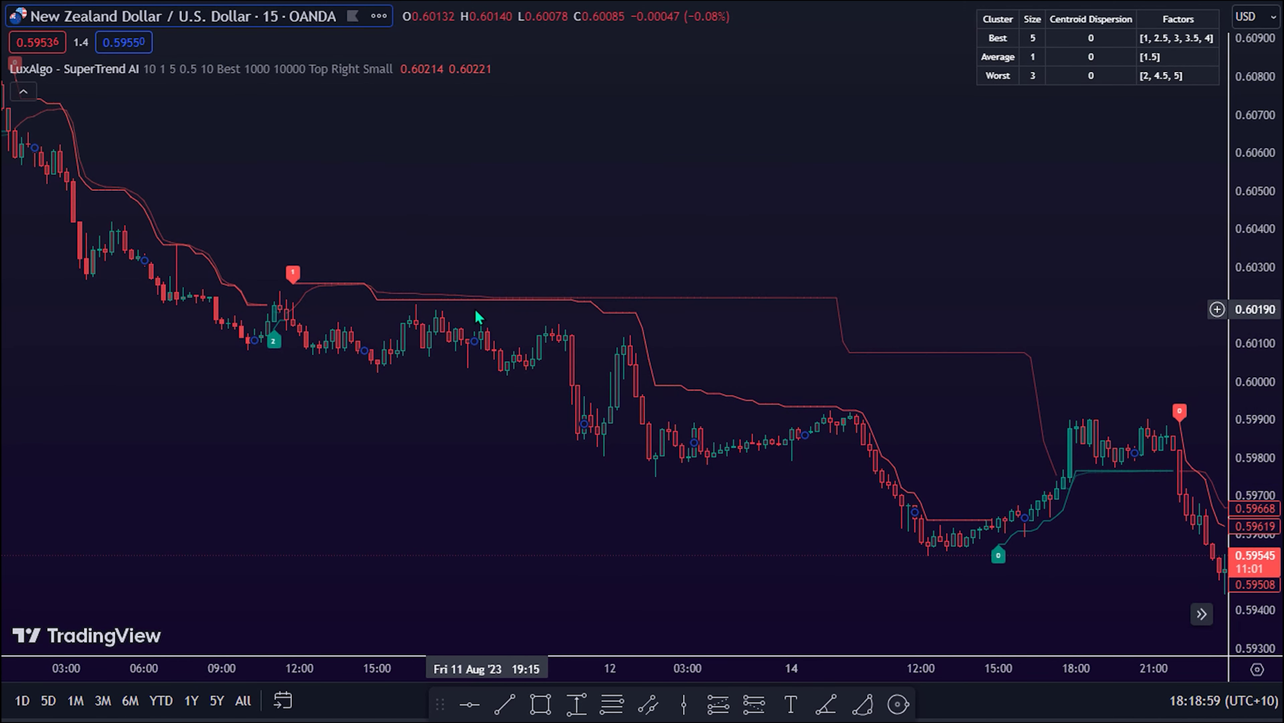
left_click_drag(302, 312, 883, 425)
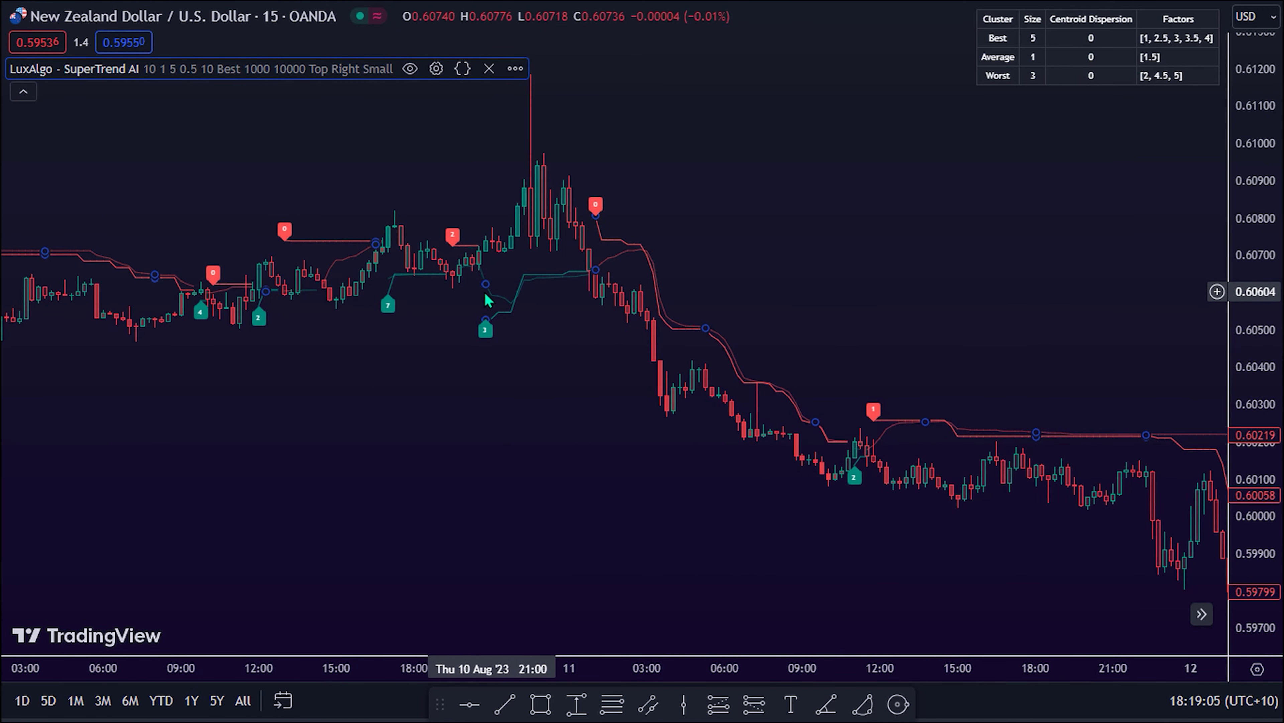
left_click_drag(419, 300, 436, 407)
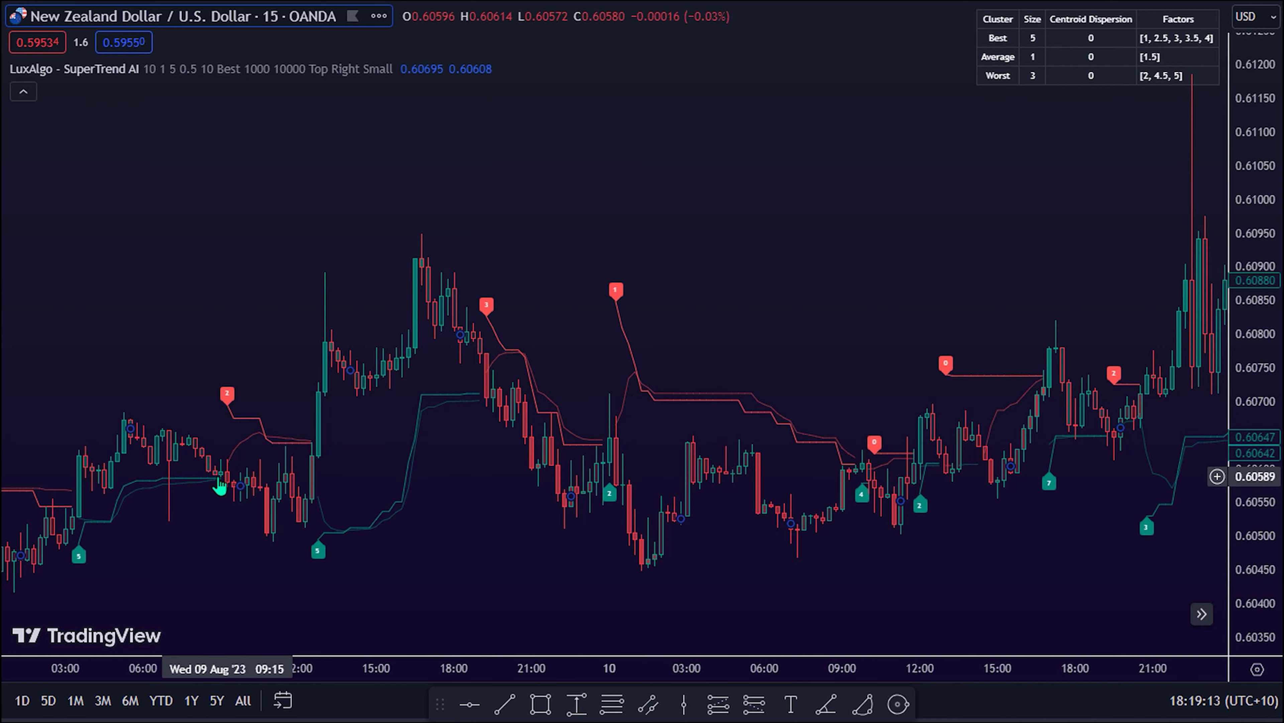
left_click_drag(215, 485, 766, 435)
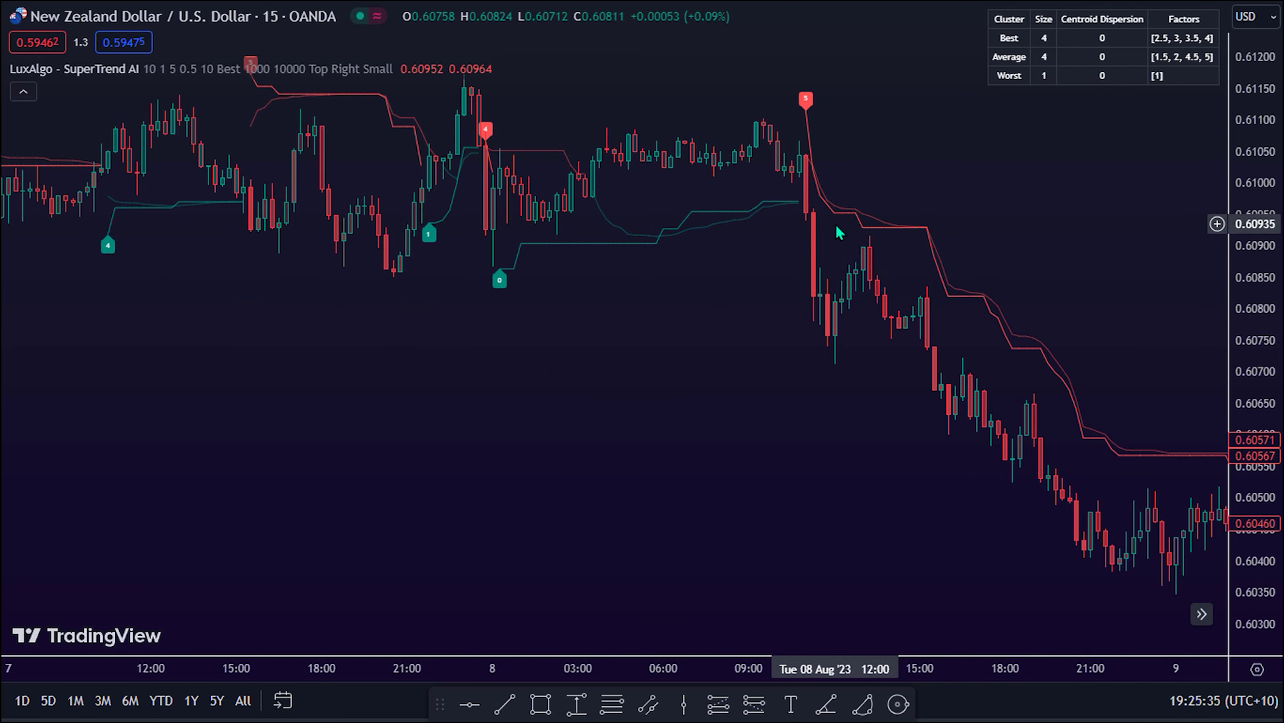
scroll(671, 241, "up", 2)
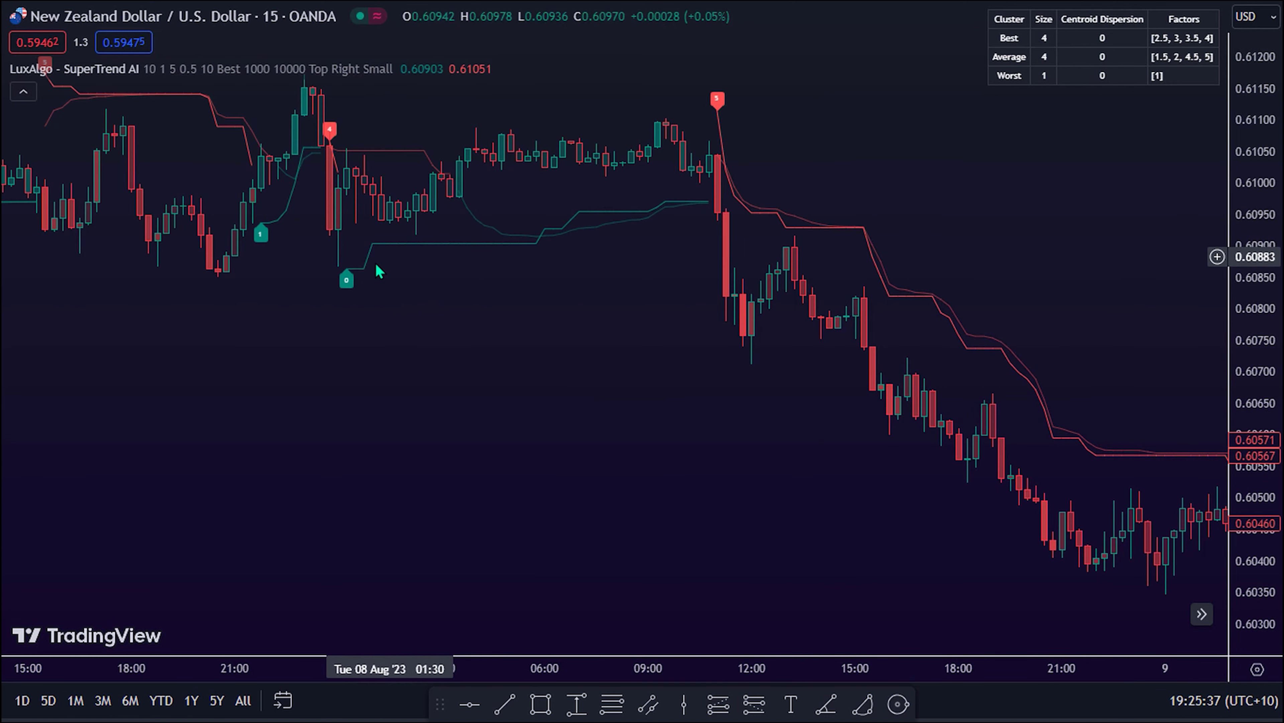
left_click_drag(271, 223, 800, 268)
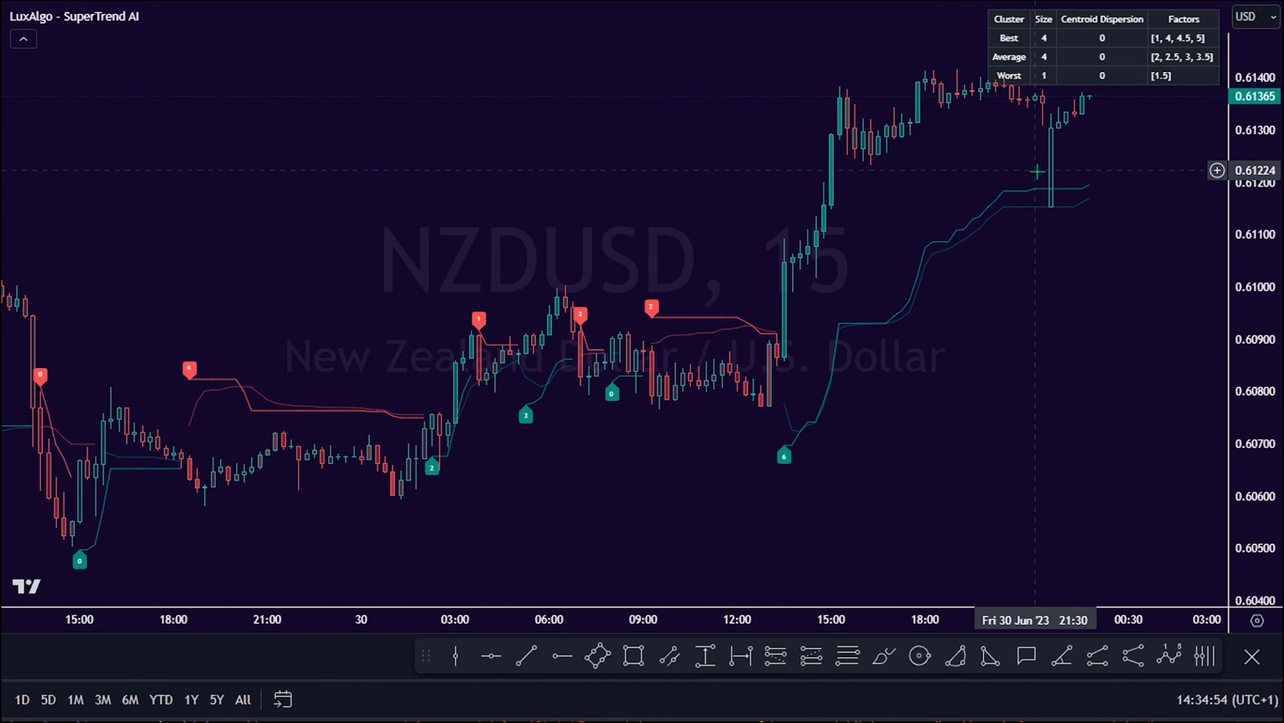
Zoom in and shift the chart to the latest bars following buy signal 6
scroll(1067, 142, "up", 4)
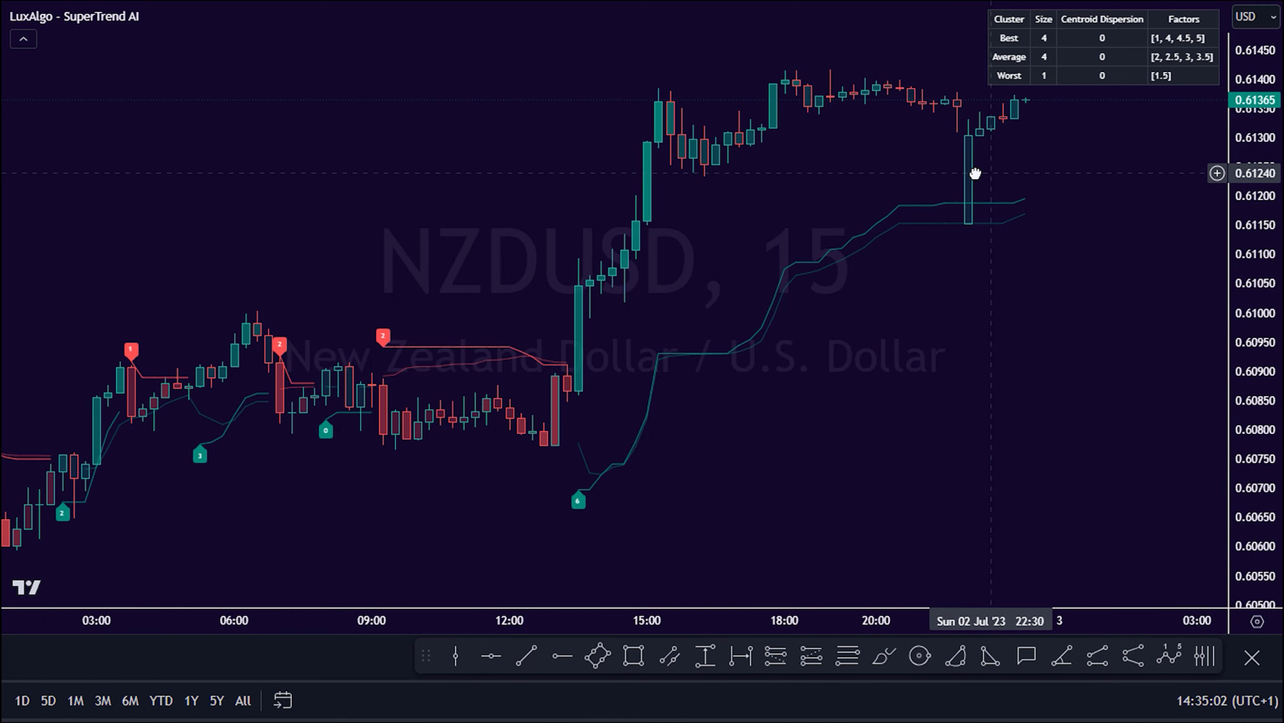
left_click_drag(975, 173, 824, 188)
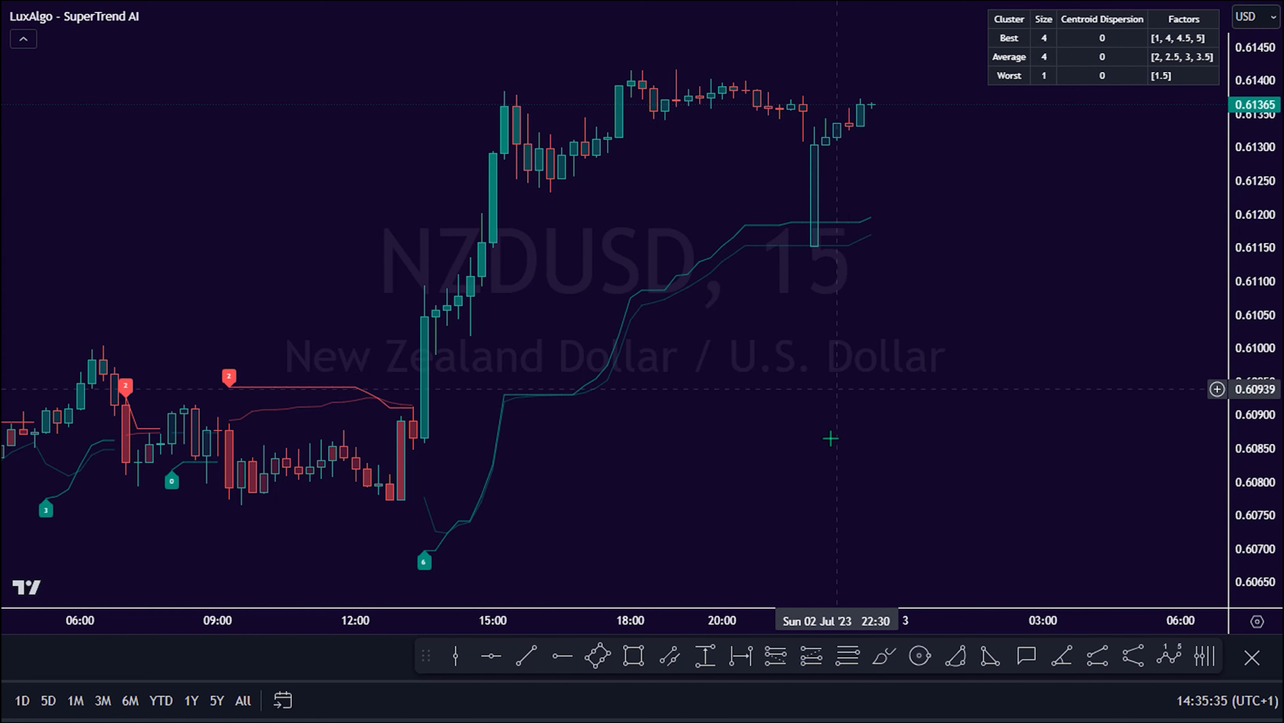
Place a long position at the latest candle: entry 0.61363, stop ~0.61152, target 0.61706, stretched right
left_click(808, 663)
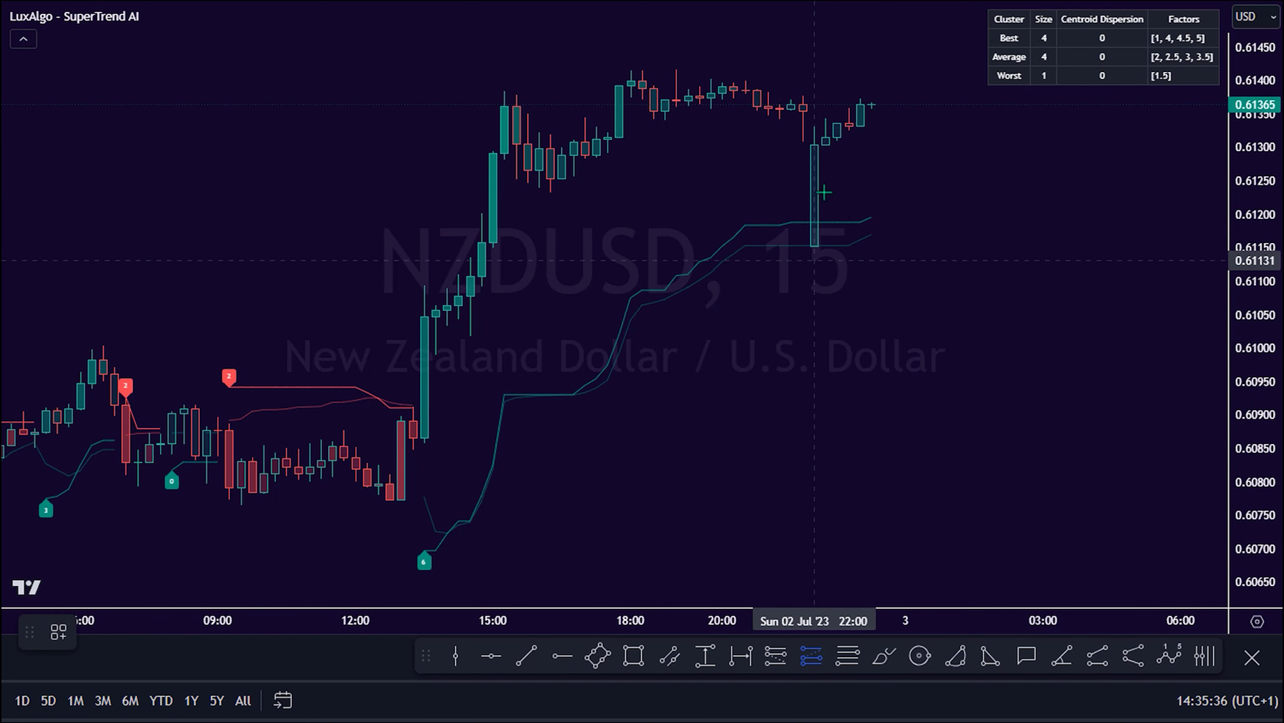
left_click(873, 105)
left_click_drag(872, 192, 852, 247)
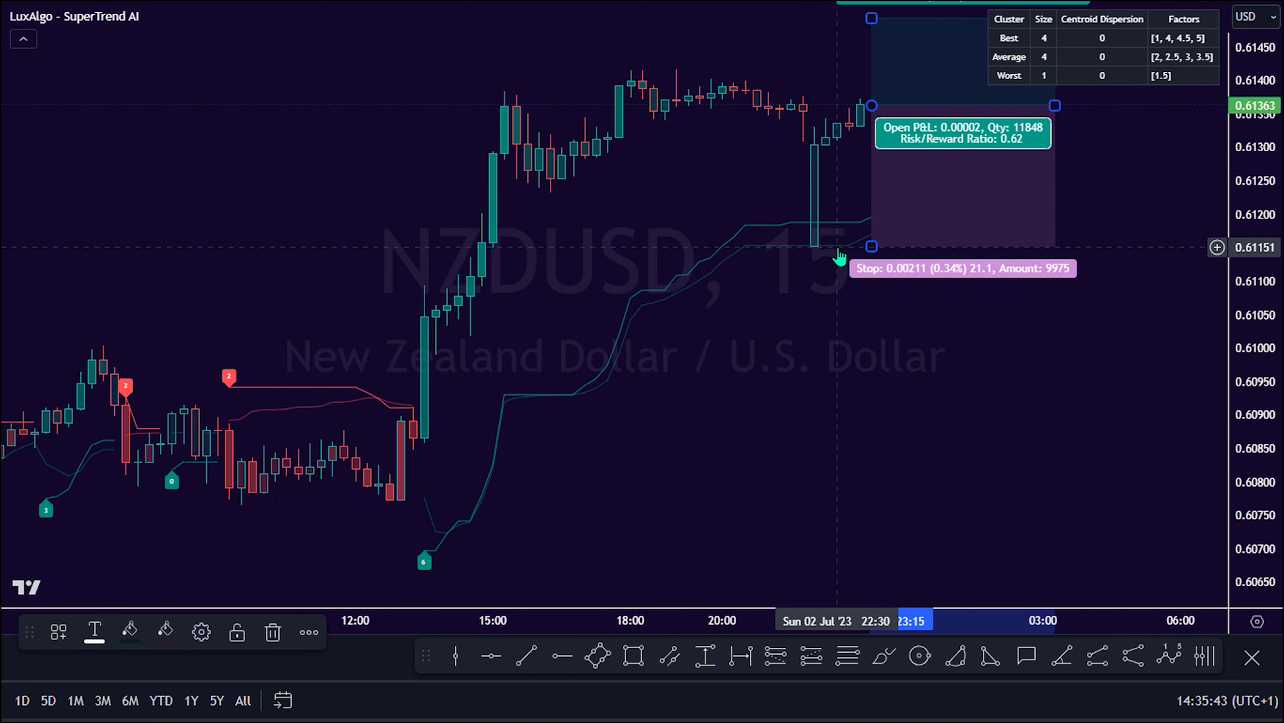
left_click_drag(1244, 185, 1205, 329)
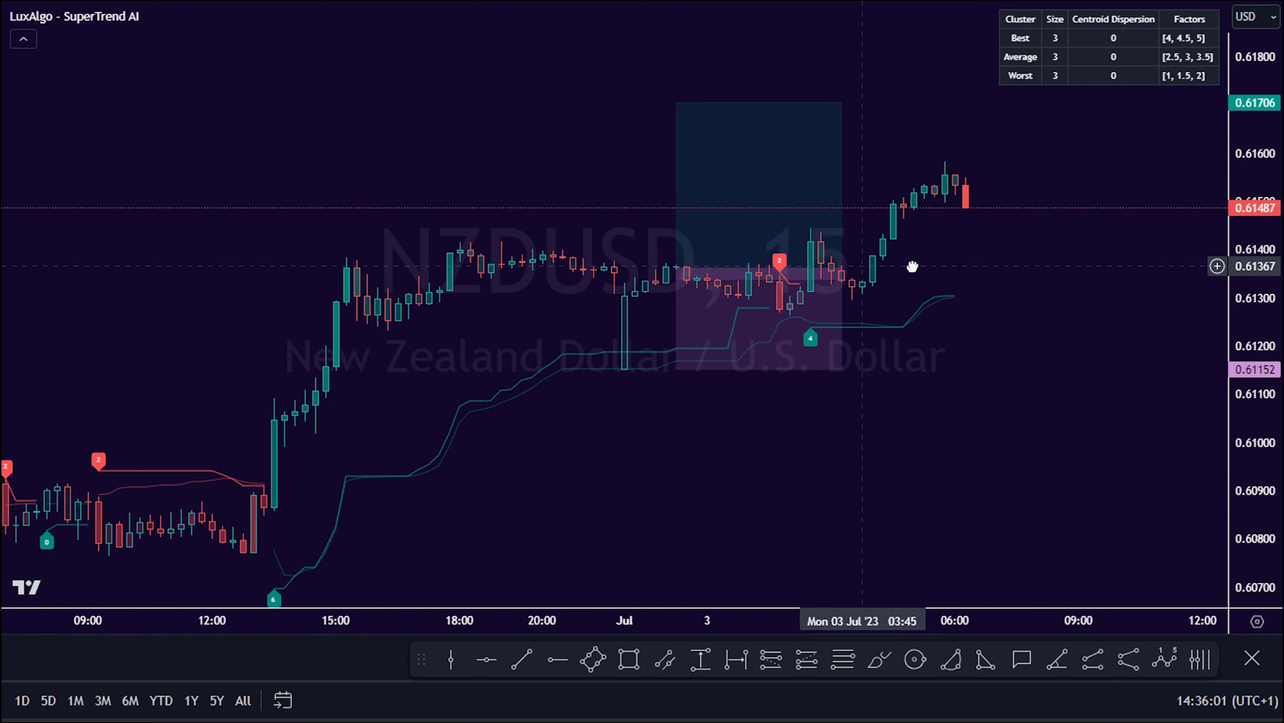
scroll(803, 267, "down", 6)
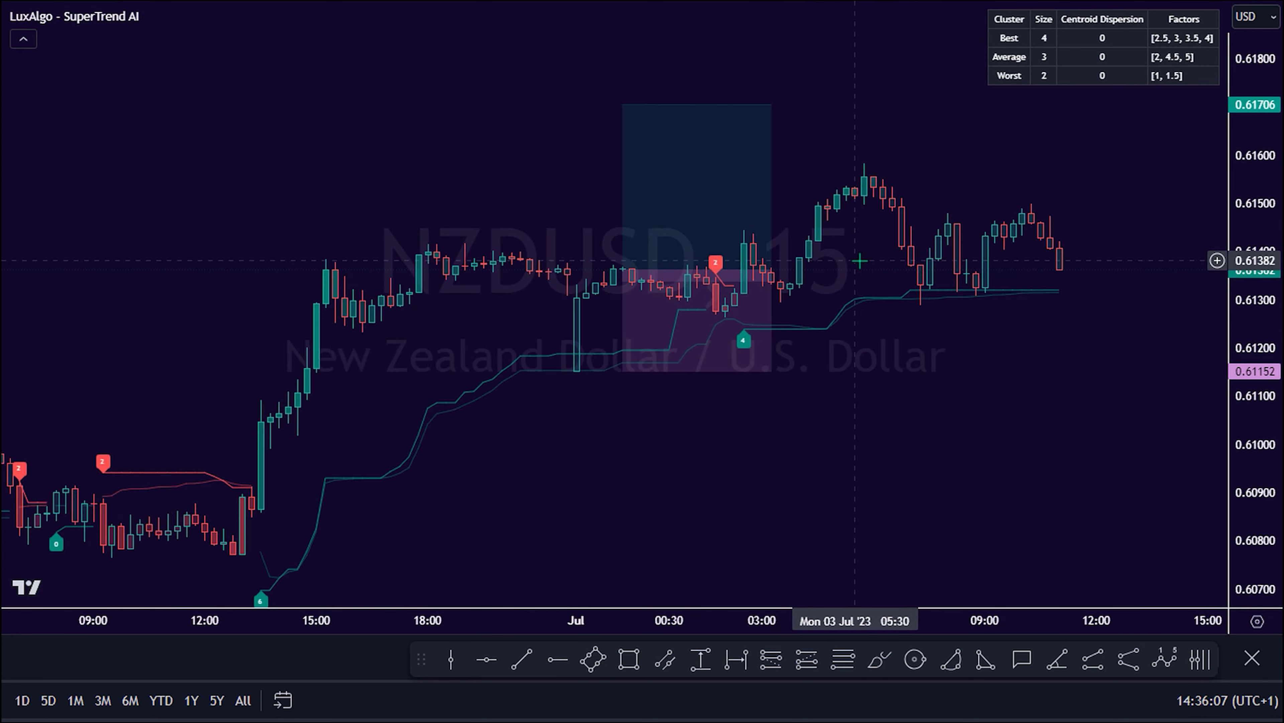
left_click_drag(799, 278, 1084, 264)
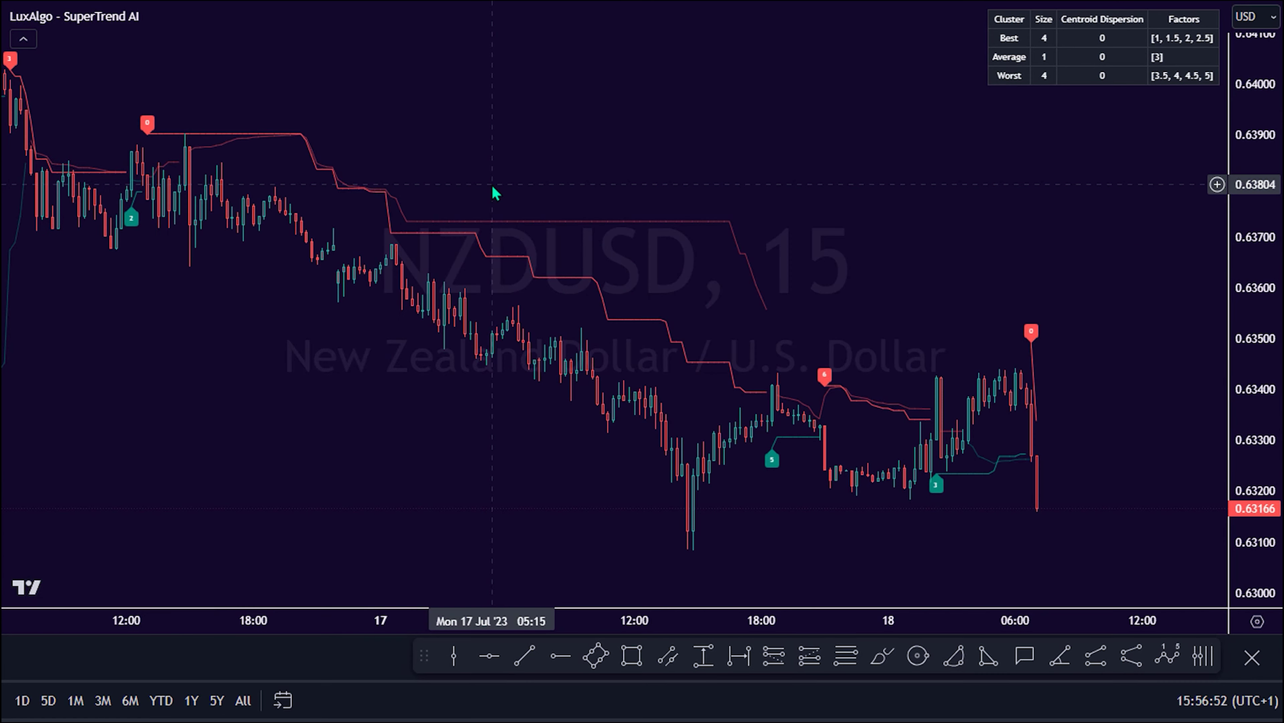
Zoom in on the latest 15-minute bars around the 18 Jul sell signal
scroll(490, 185, "up", 1)
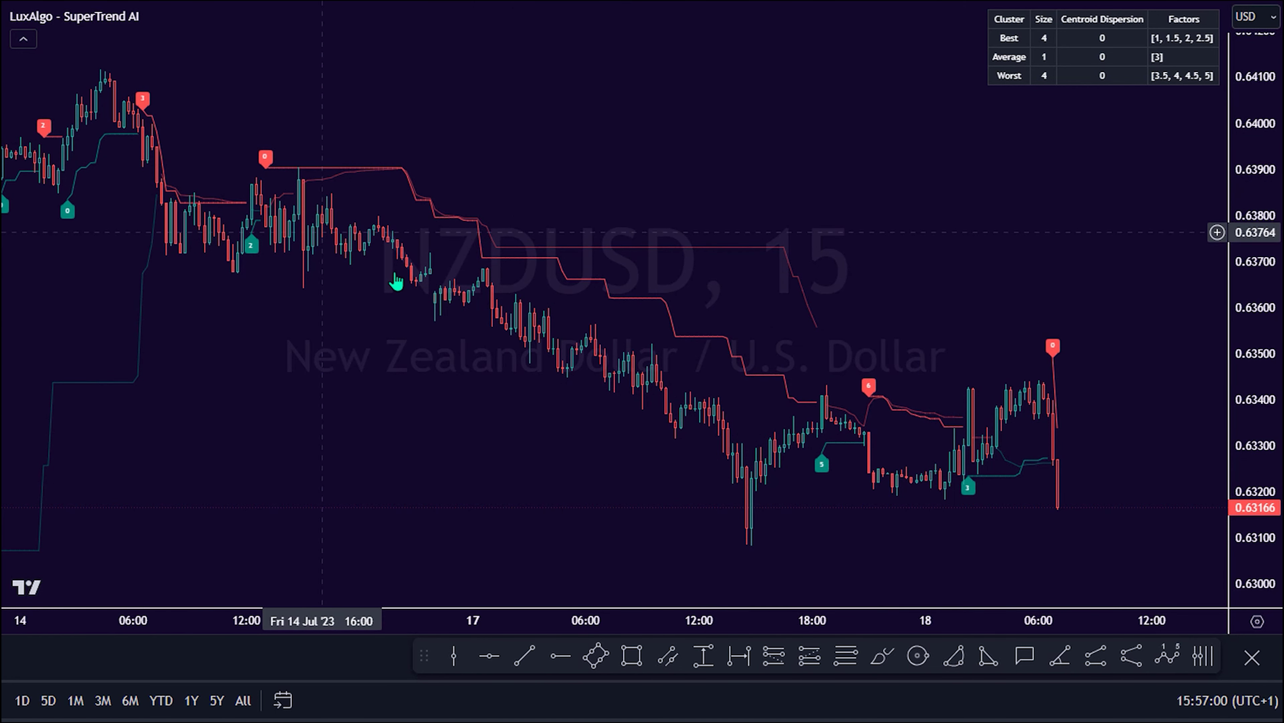
scroll(770, 486, "up", 4)
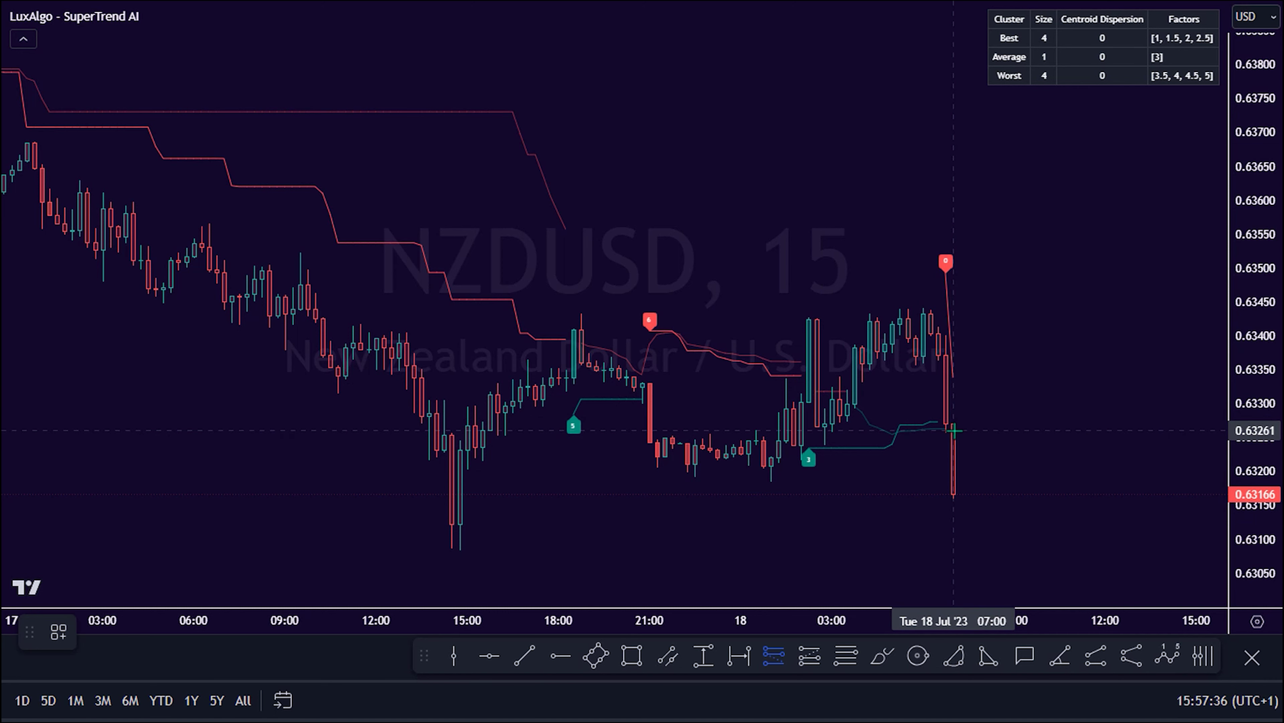
Place a short position at the sell-signal candle: entry 0.63261, stop 0.63392, target 0.62898
left_click(954, 430)
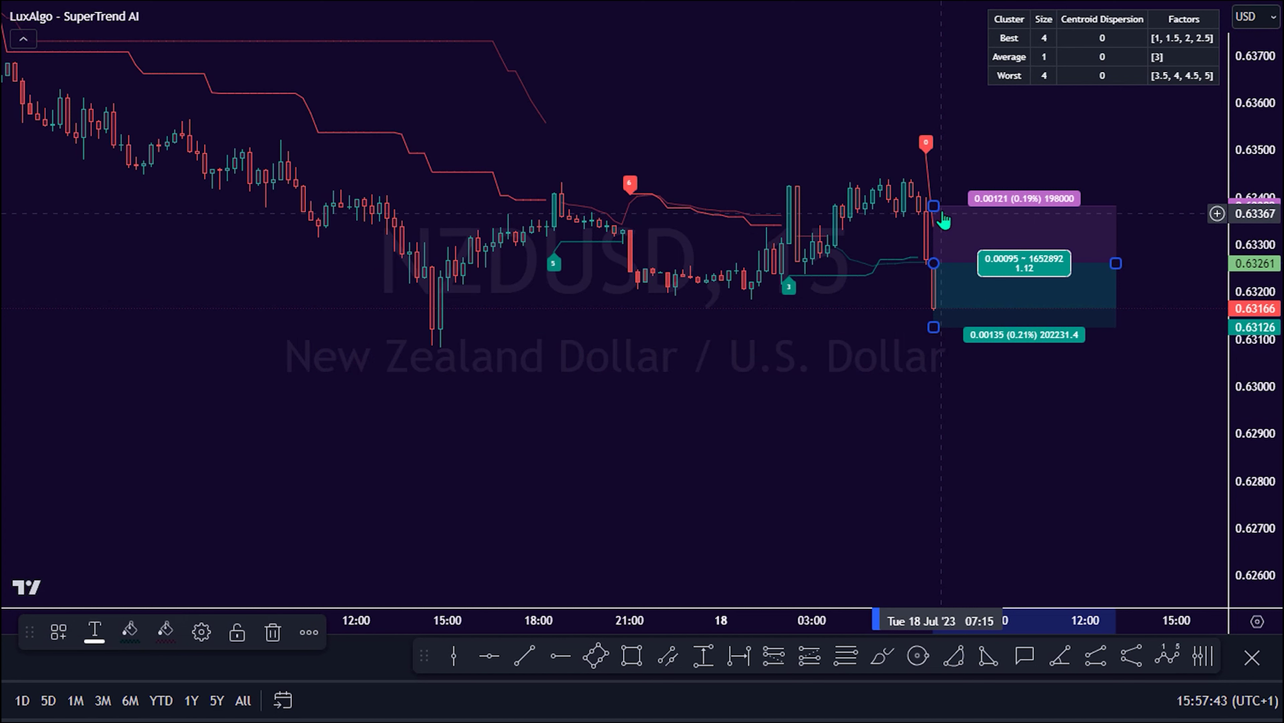
left_click_drag(934, 206, 939, 203)
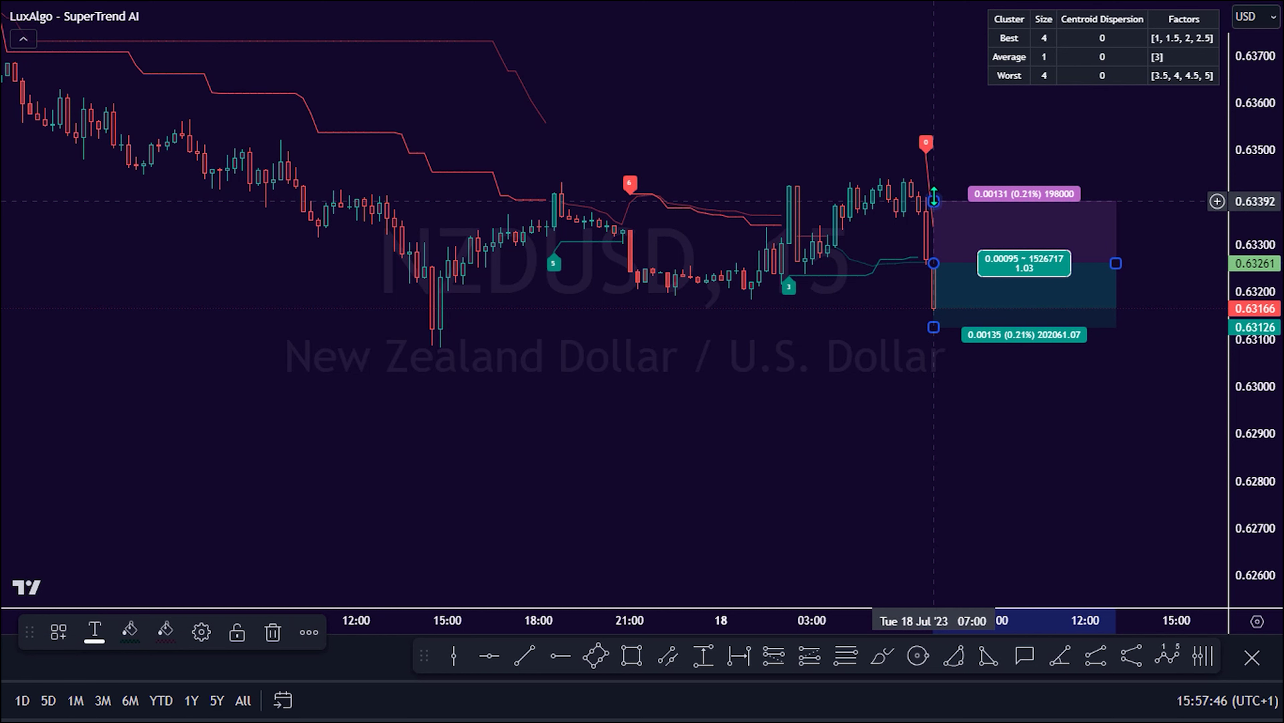
left_click_drag(933, 327, 933, 435)
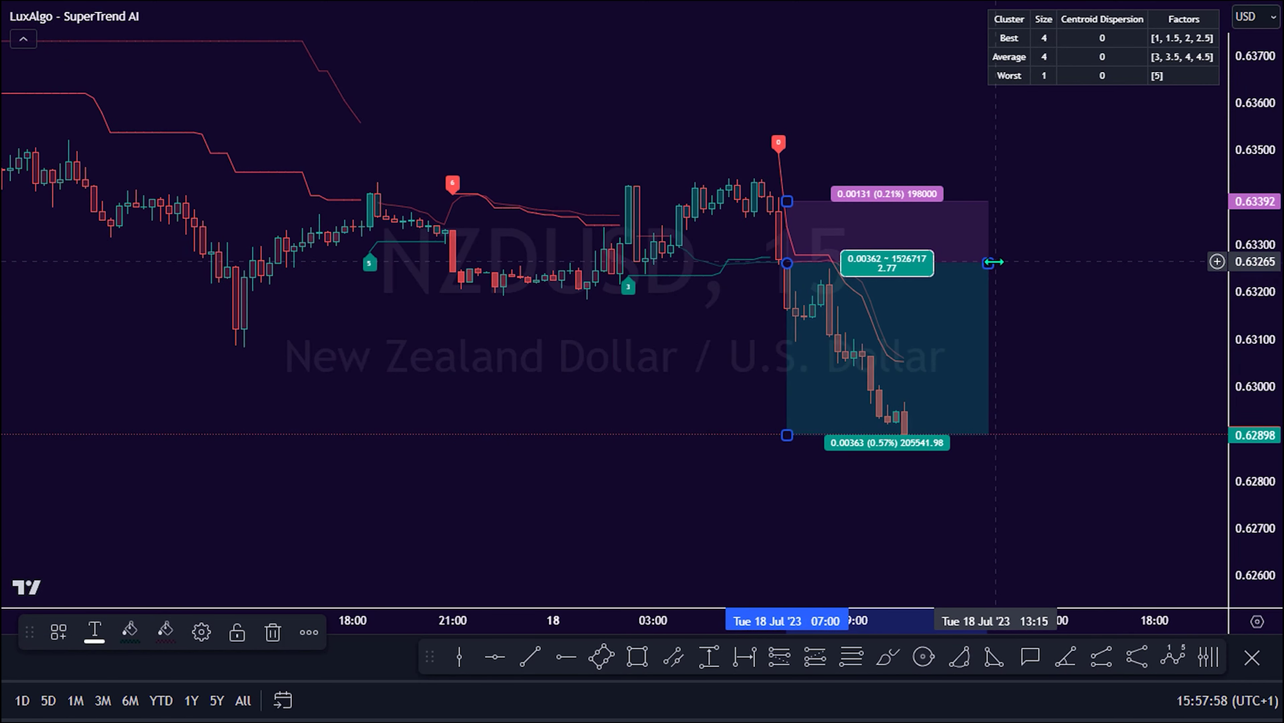
left_click(1009, 344)
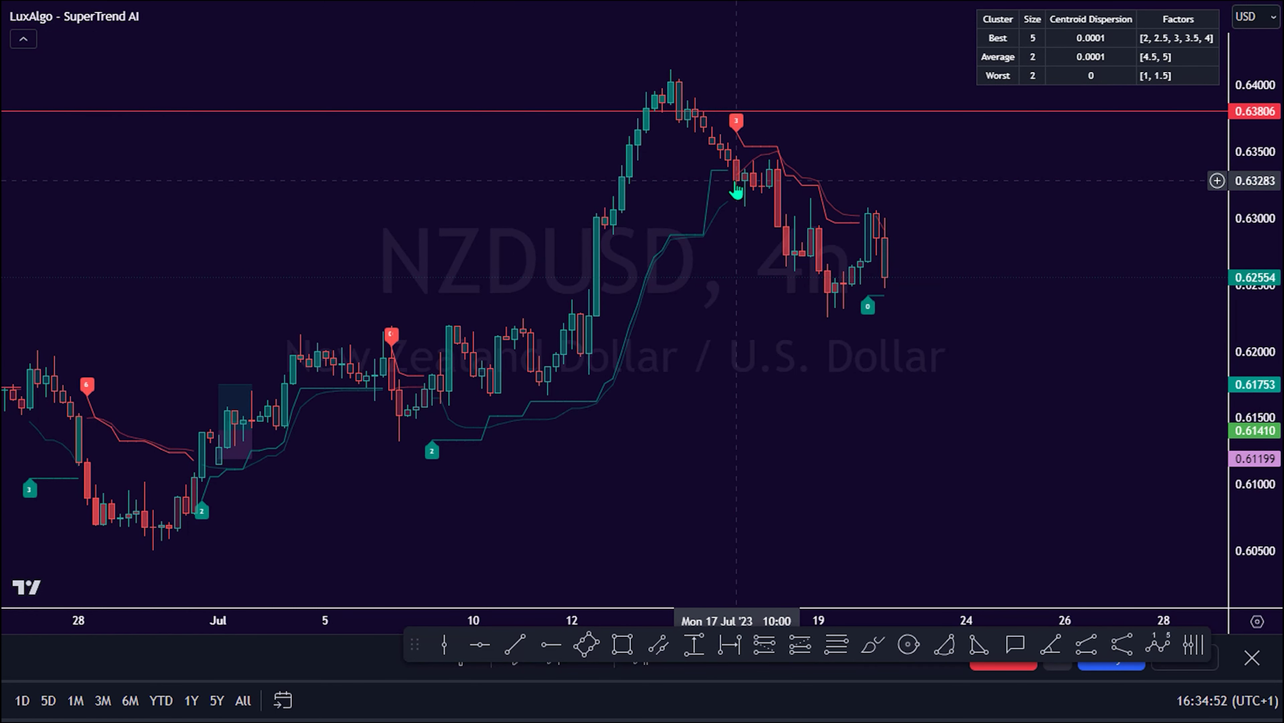
Zoom the 4-hour chart and place a short position at the 20 Jul 2023 candle, entry 0.62545
scroll(736, 188, "up", 3)
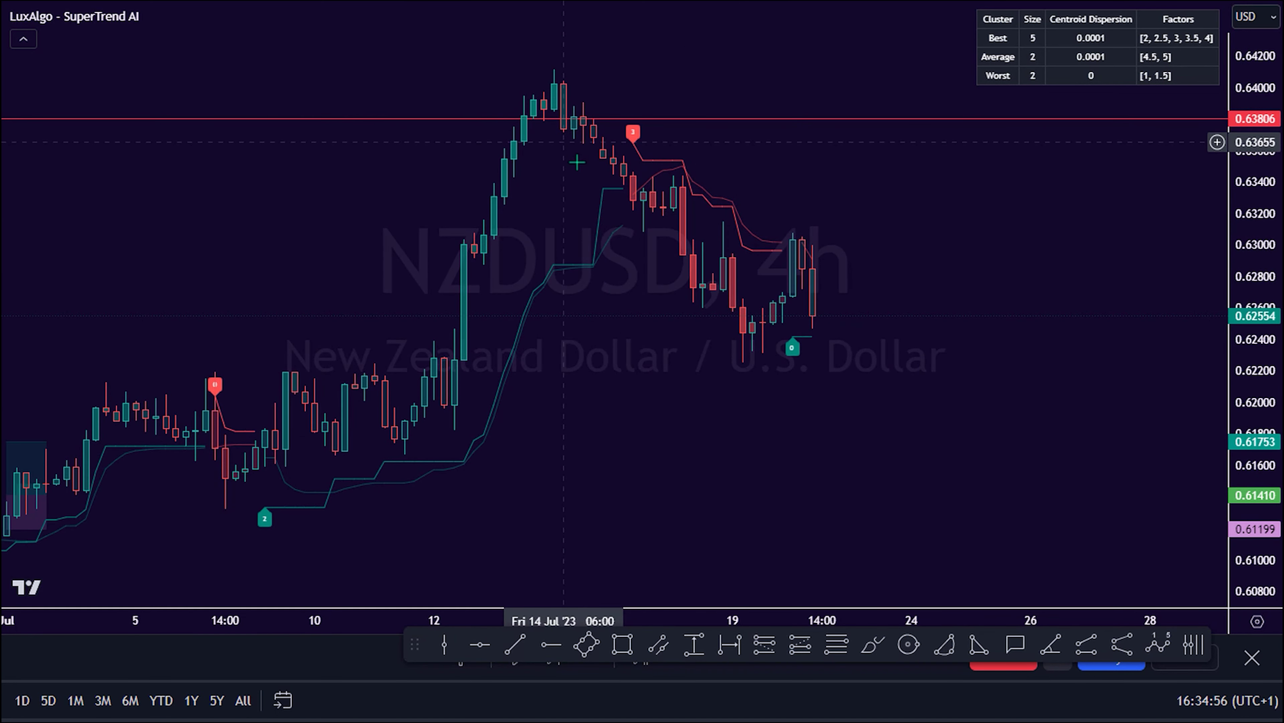
scroll(606, 205, "up", 1)
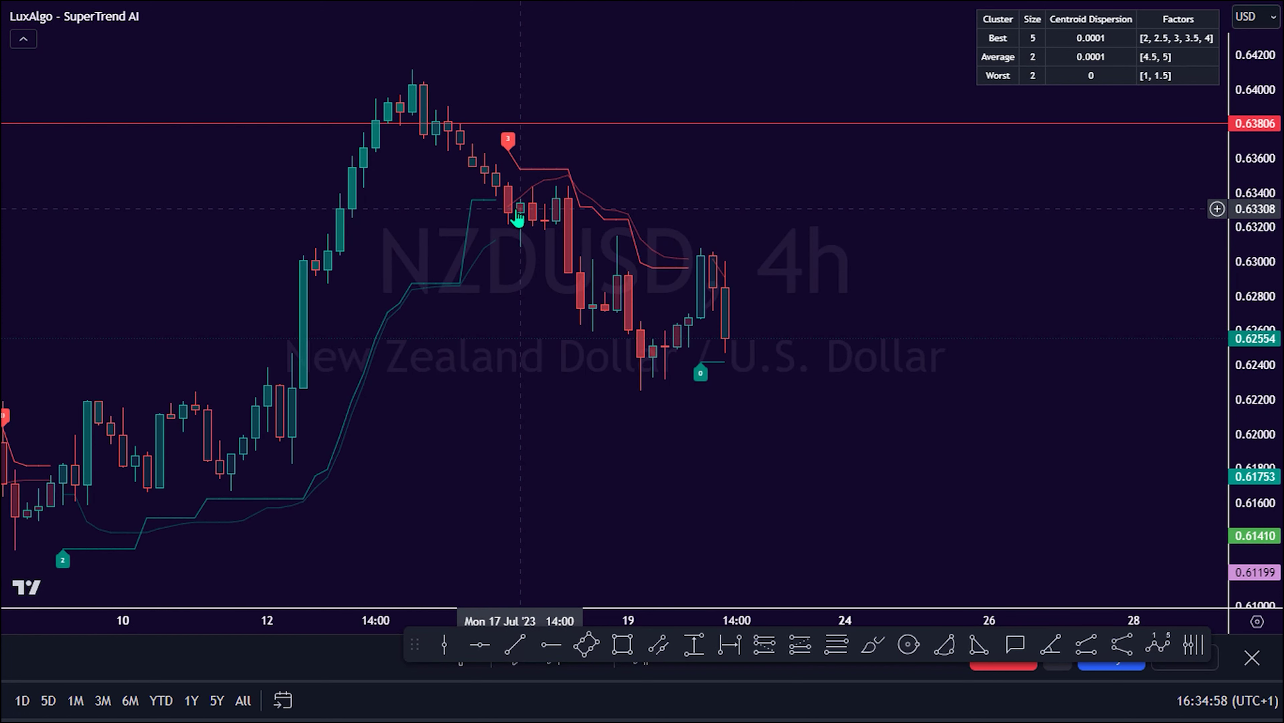
scroll(519, 217, "down", 1)
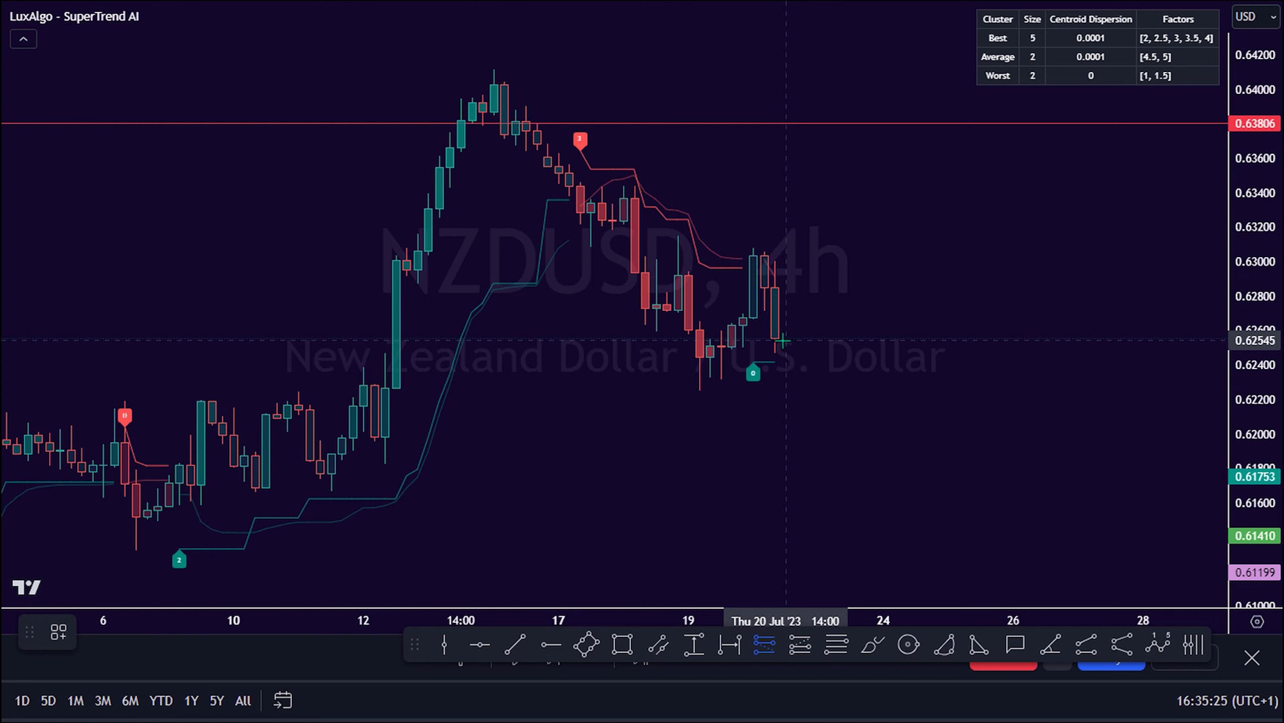
left_click(783, 340)
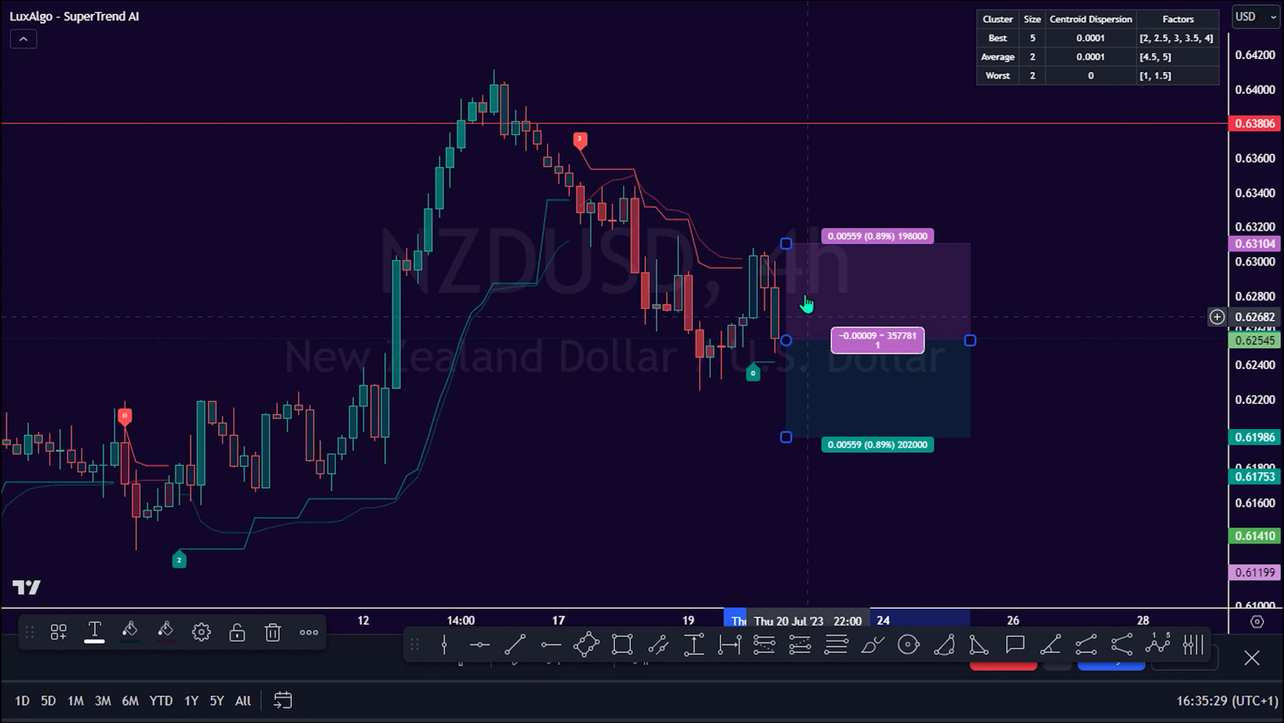
Lower the short trade's stop to 0.63079 and scroll the chart toward the target
left_click_drag(791, 243, 788, 248)
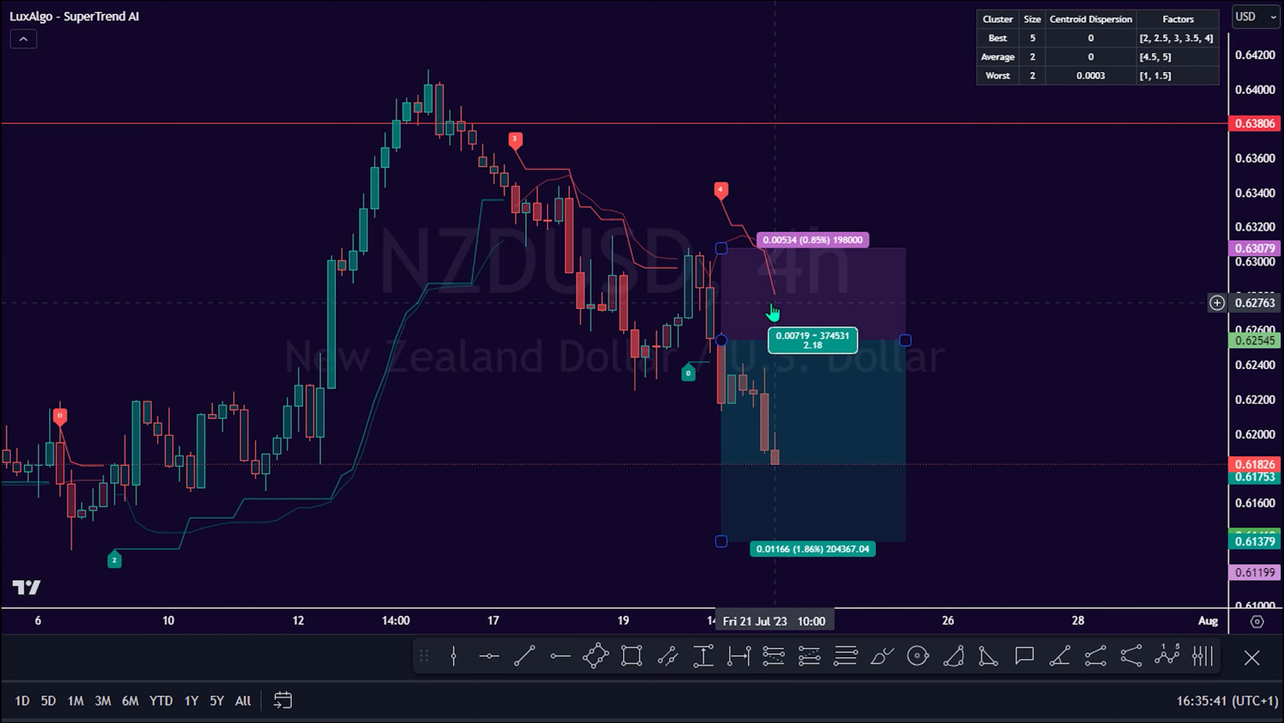
scroll(772, 312, "down", 2)
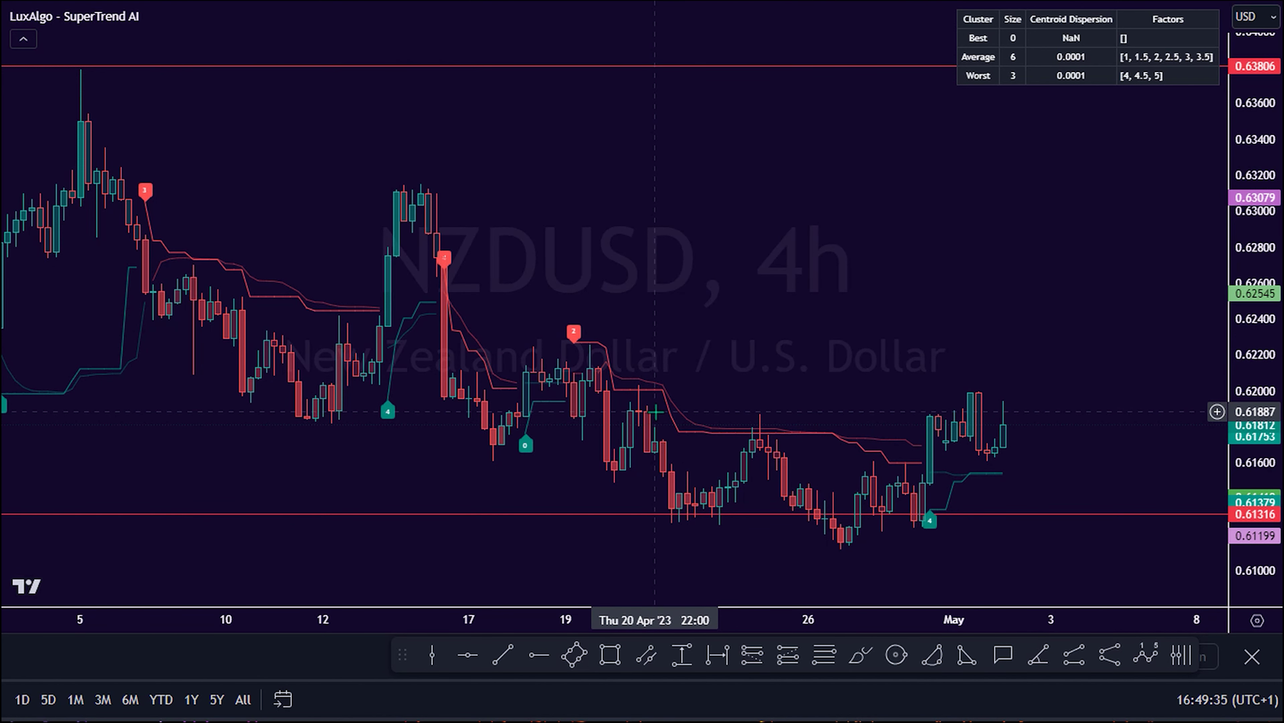
Zoom the 4-hour chart in on mid-April to early May 2023 and pick the Long Position tool
scroll(607, 430, "up", 3)
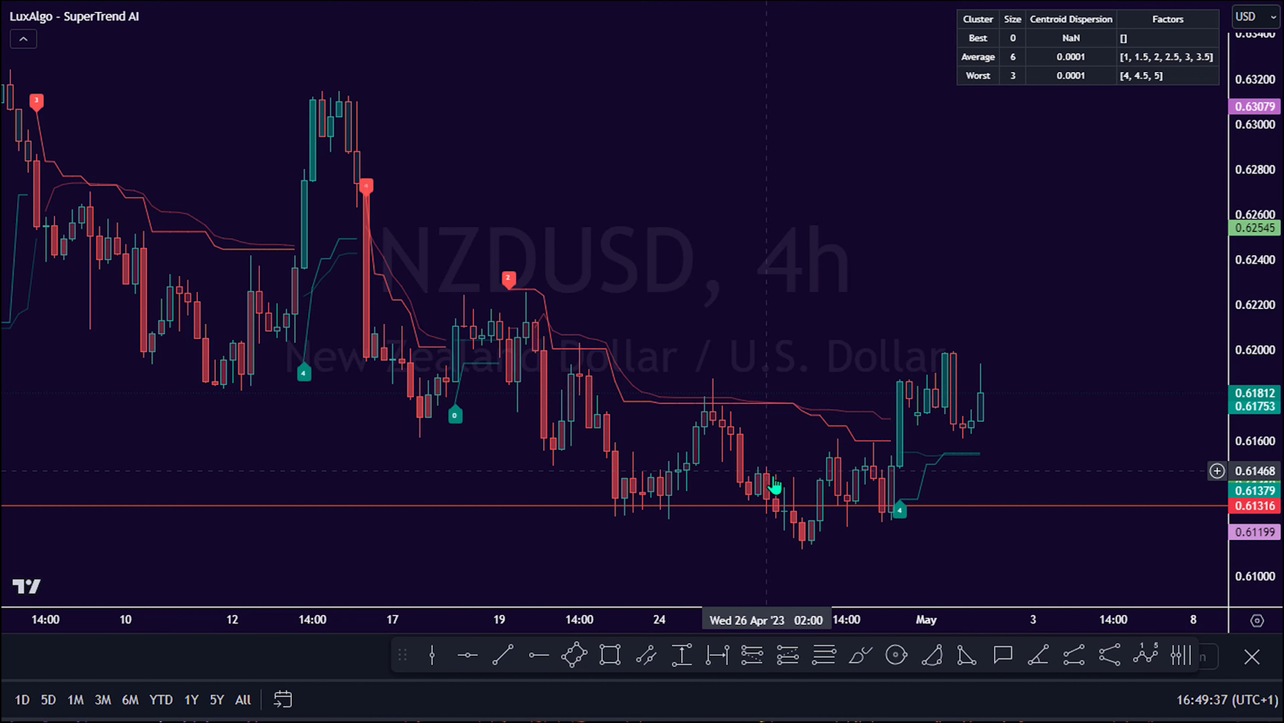
scroll(808, 519, "up", 2)
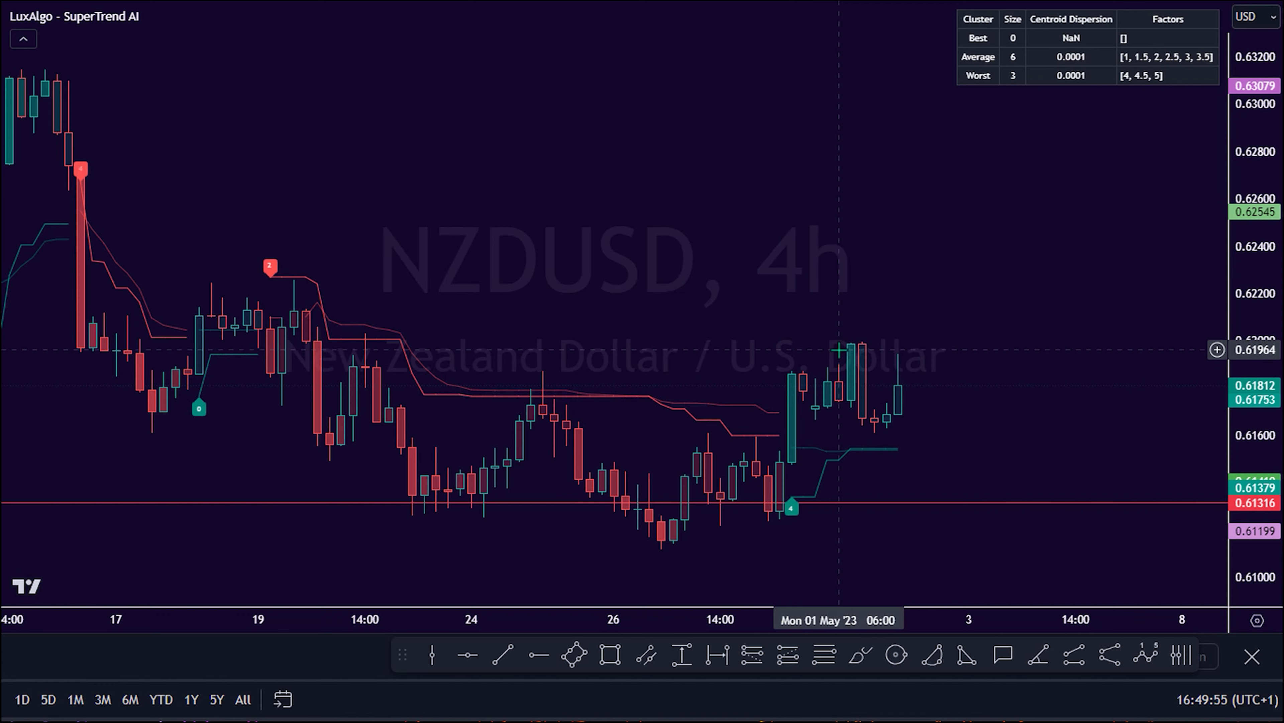
scroll(875, 416, "up", 1)
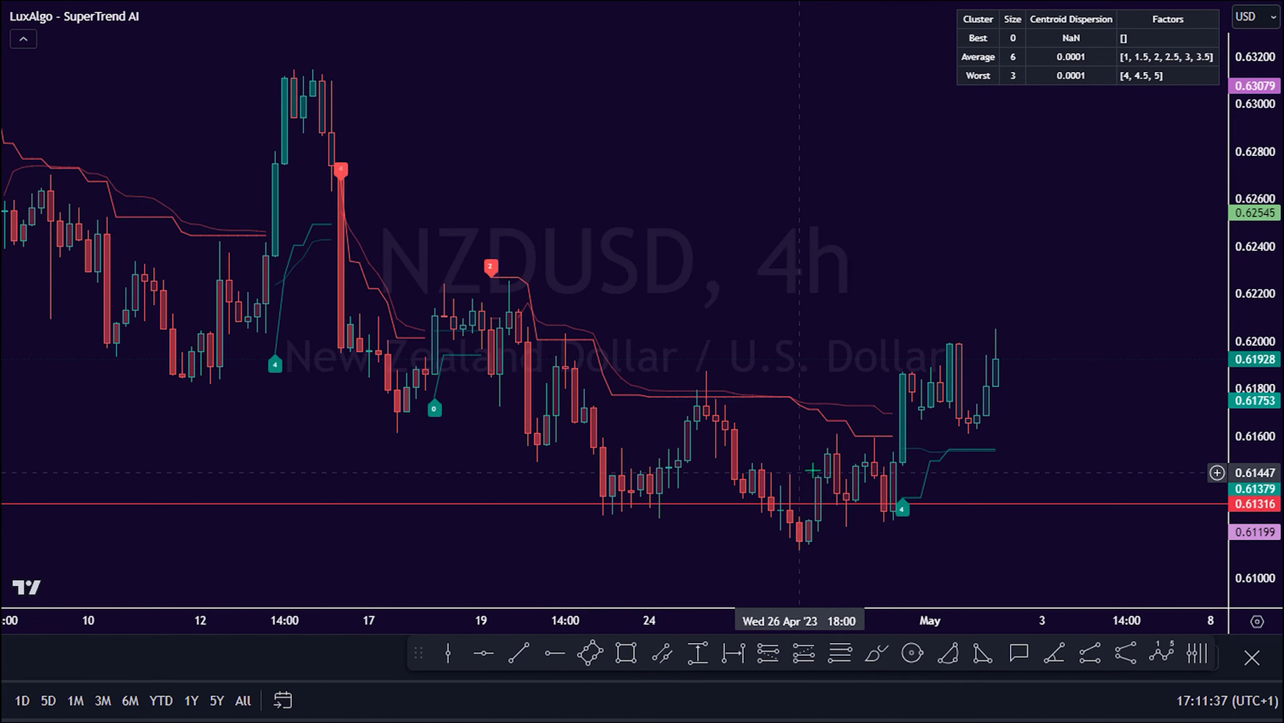
scroll(908, 387, "up", 4)
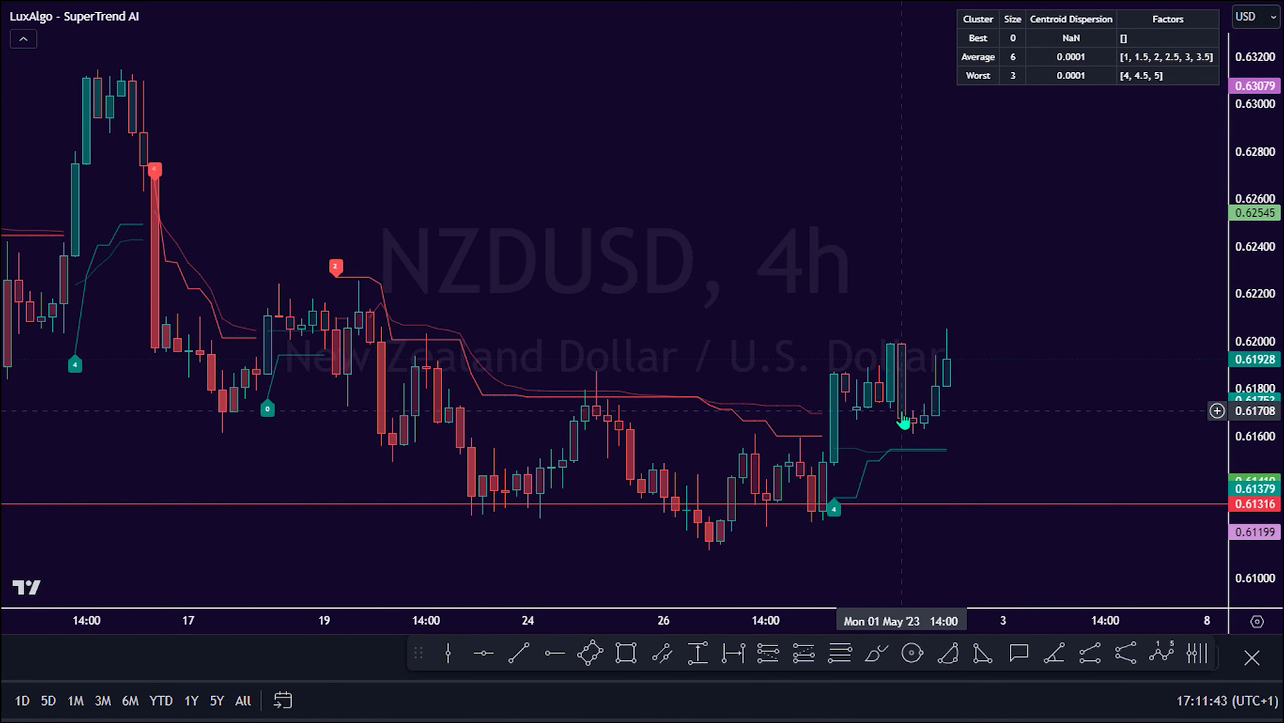
left_click(804, 655)
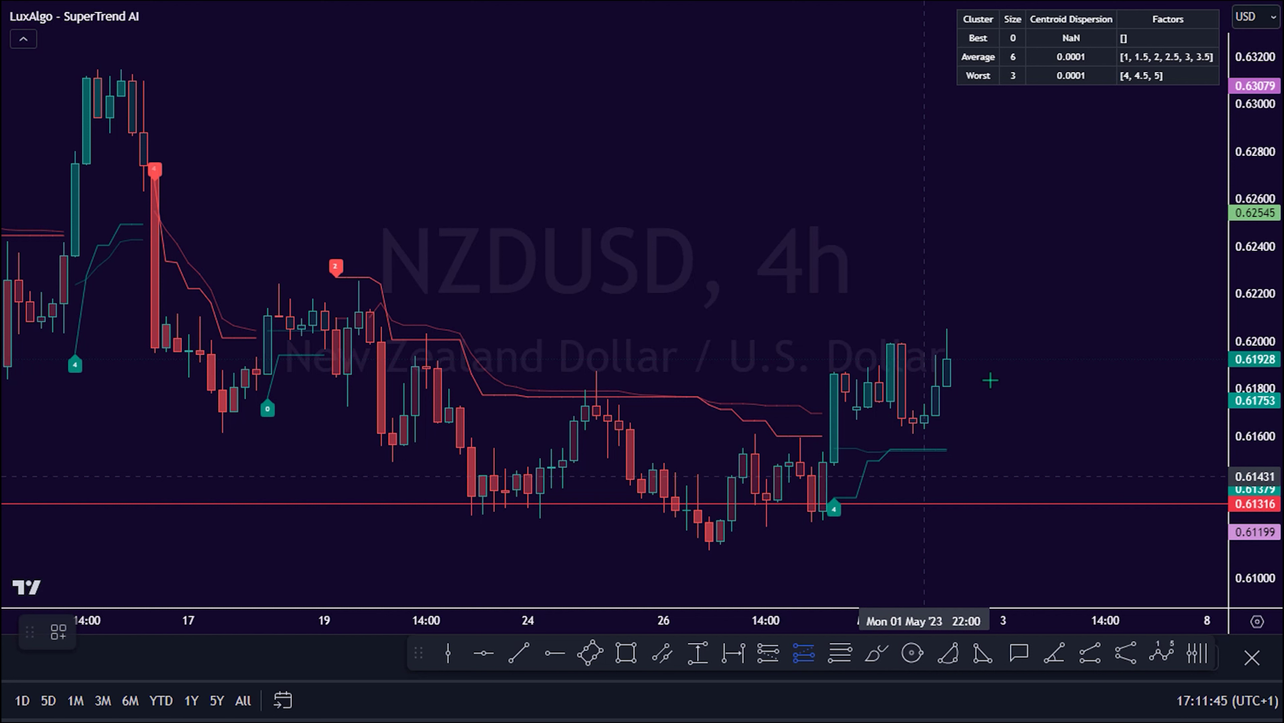
Place a long position at entry 0.61922 with stop 0.61546 and target 0.62818
left_click(955, 360)
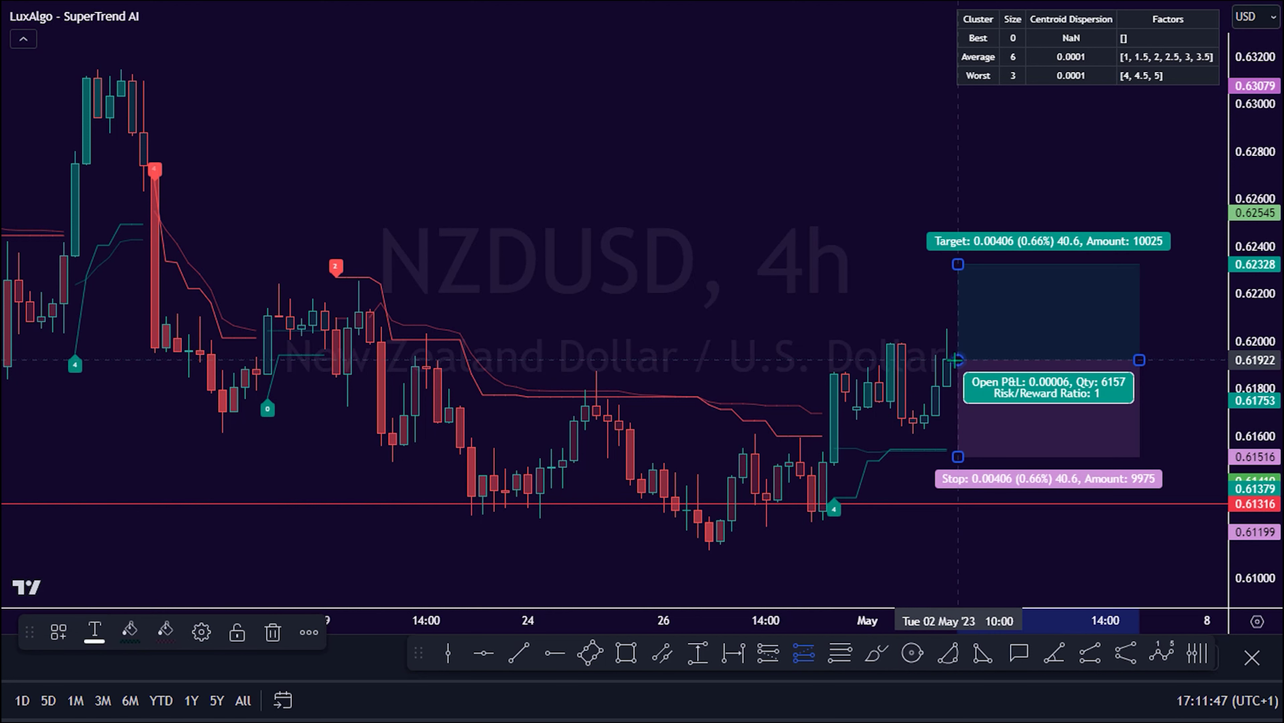
left_click_drag(960, 456, 942, 449)
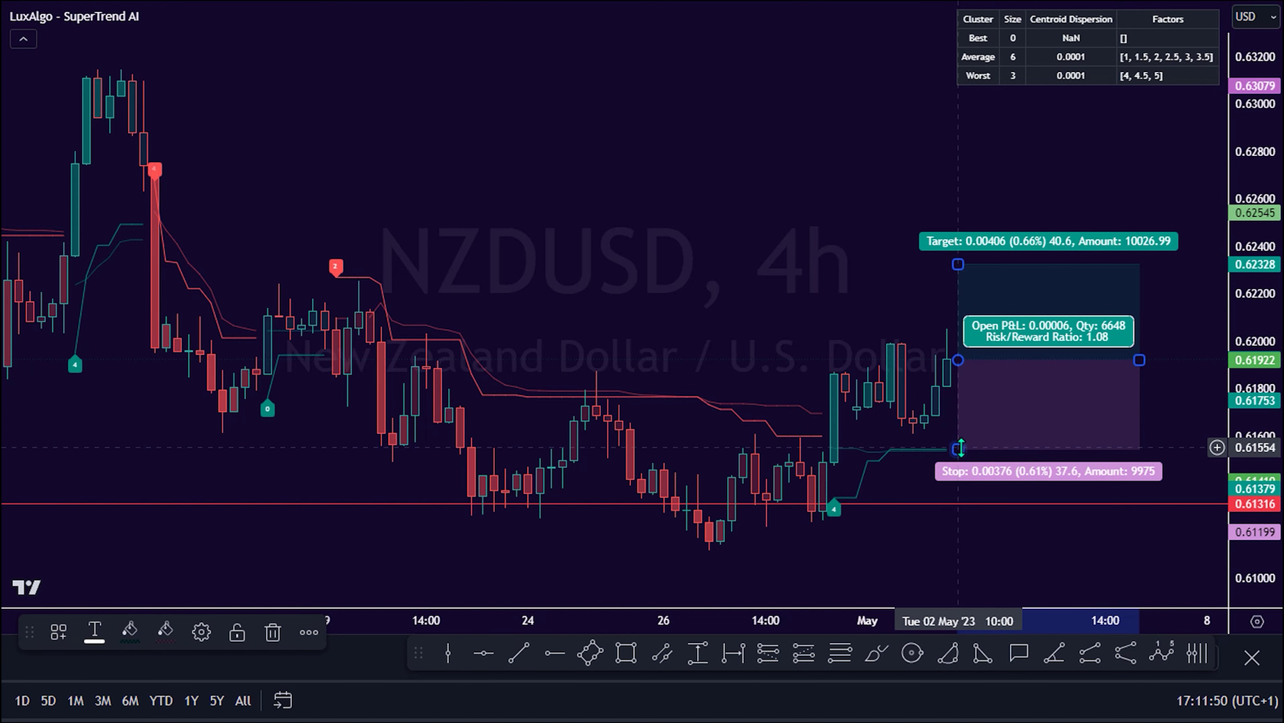
left_click_drag(958, 264, 959, 147)
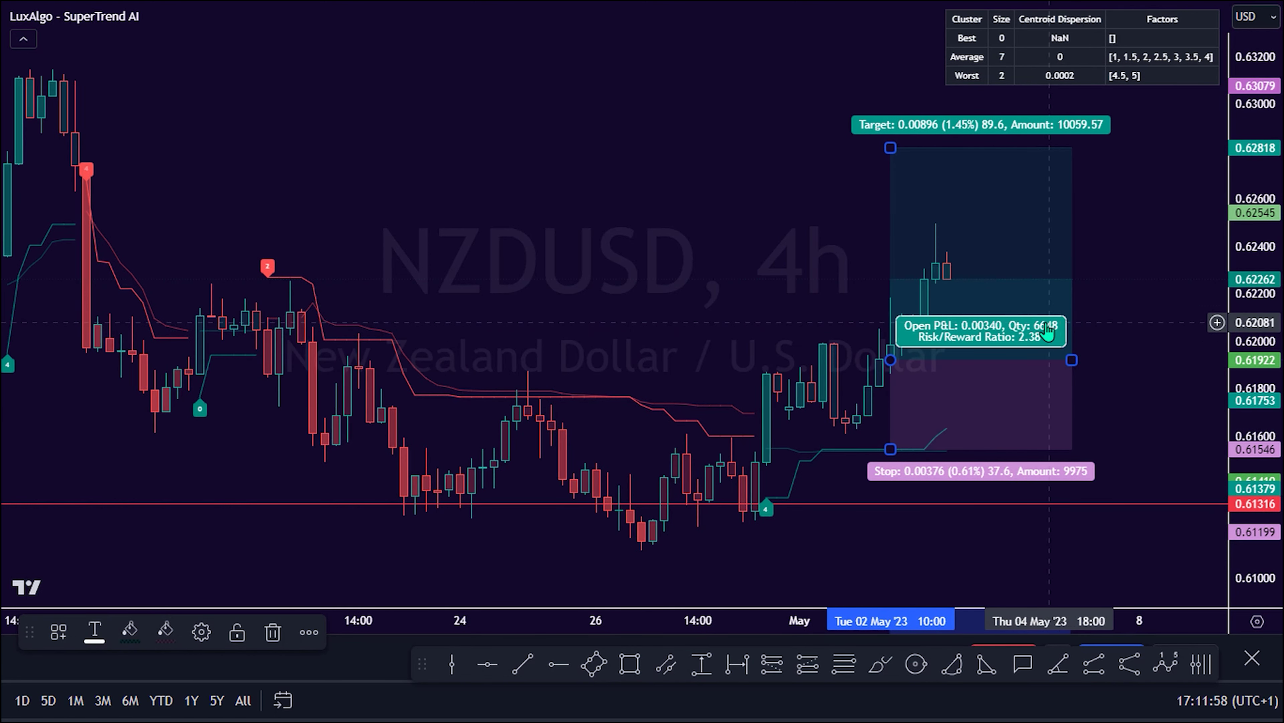
left_click(1058, 352)
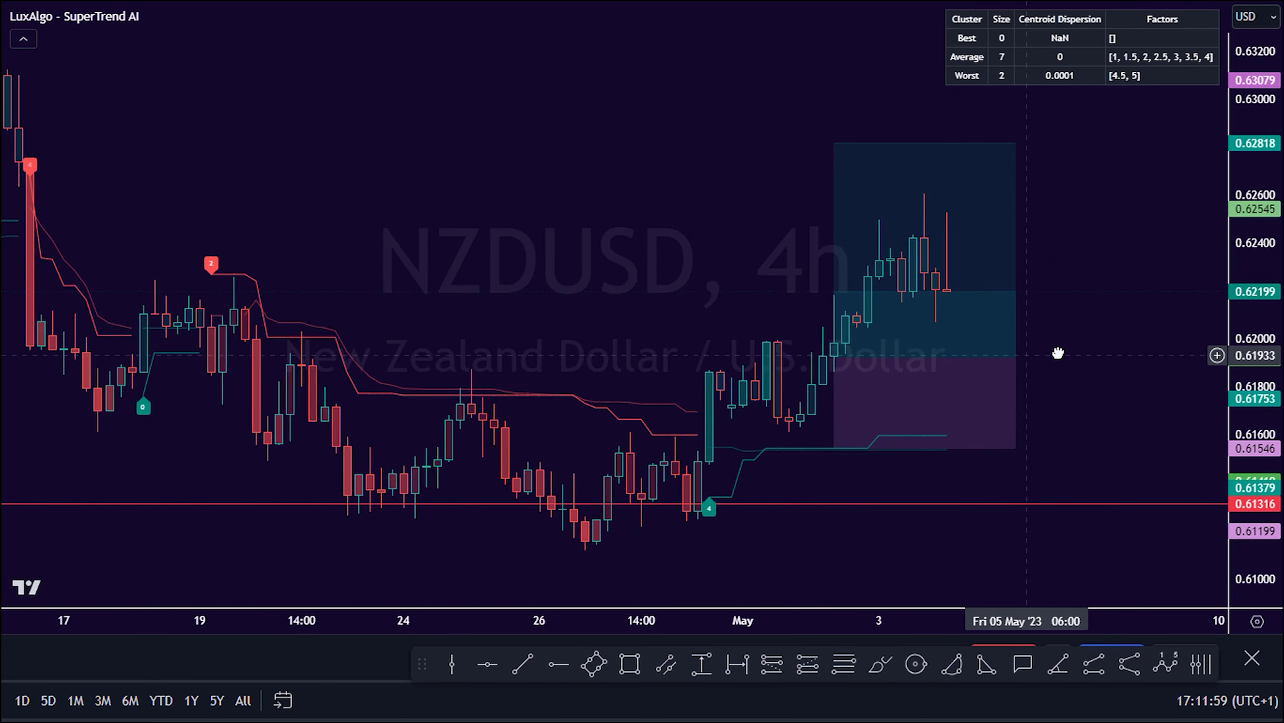